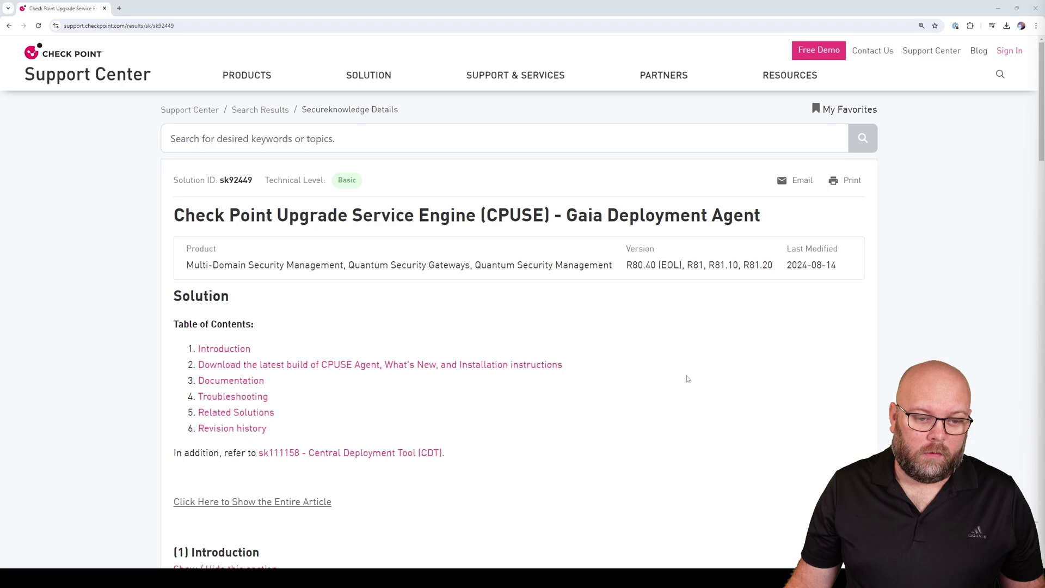
Scroll article sk92449 down to the Deployment Agent download table listing recommended build 2443
double_click(235, 180)
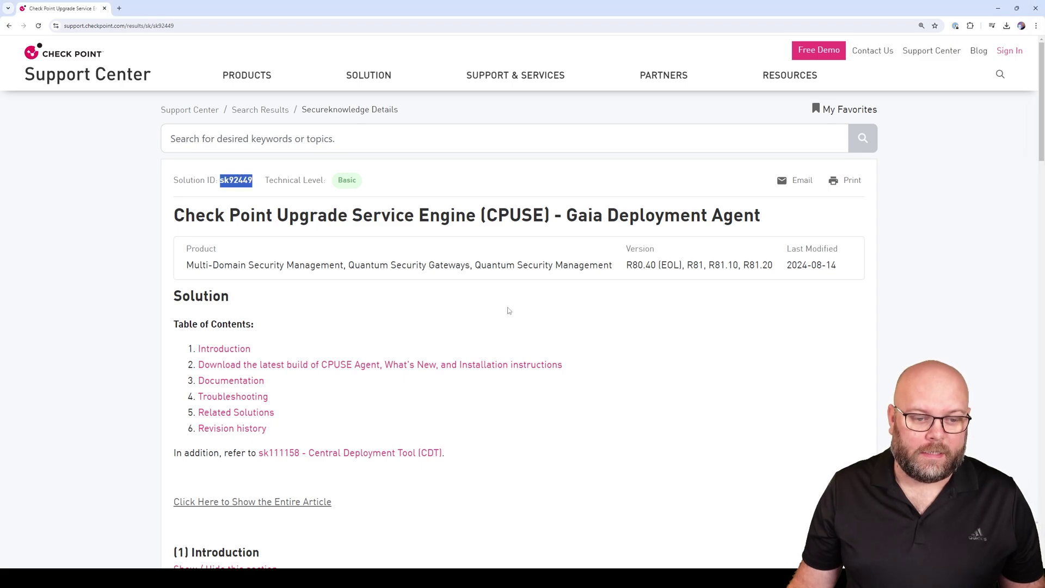
click(723, 366)
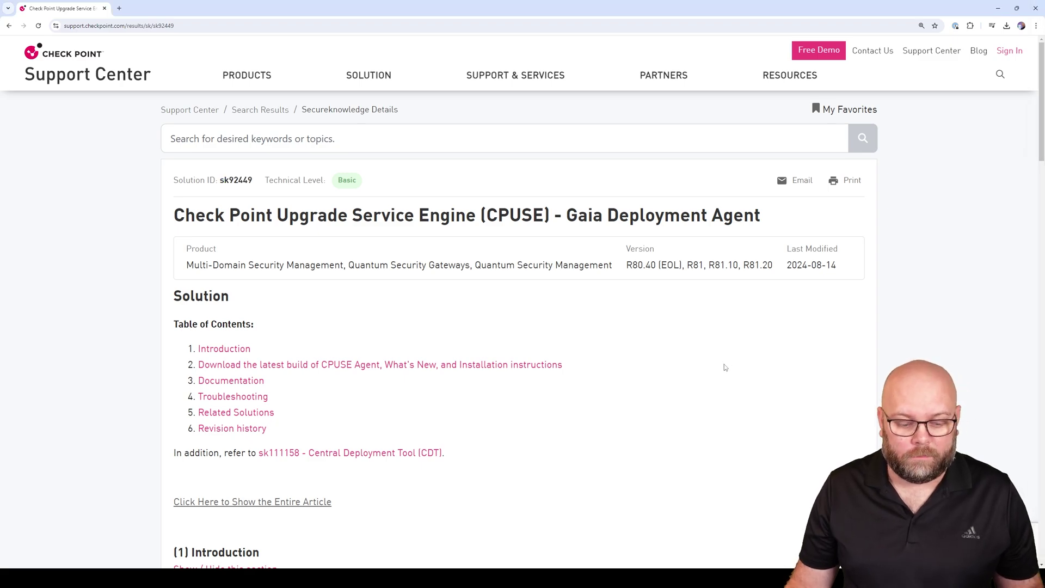
scroll(724, 368, down, 5)
scroll(724, 366, down, 1)
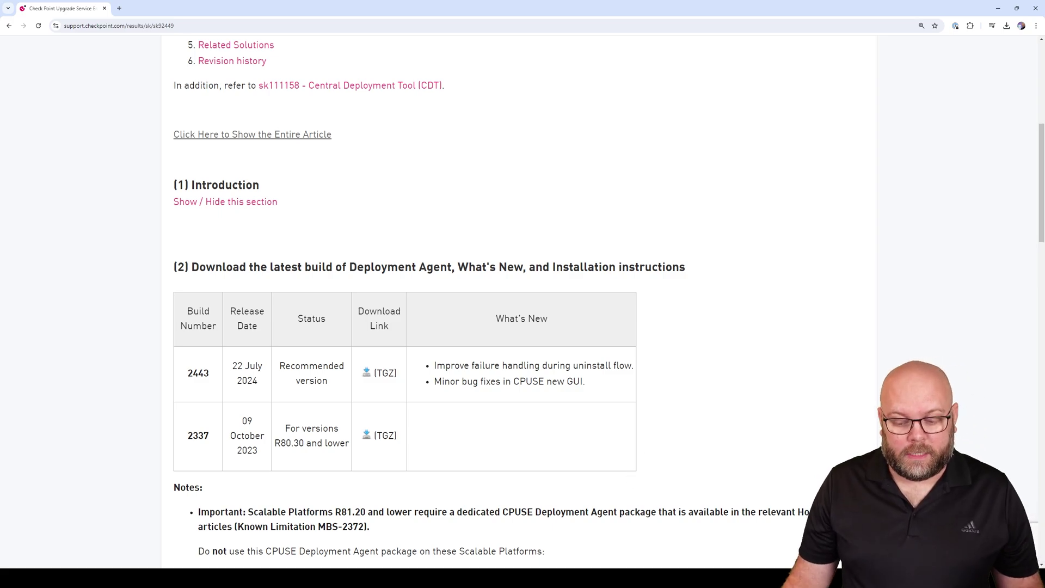
In the VM's browser, log in to the Gaia portal at 192.168.1.200 as admin with the password
key(alt+Tab)
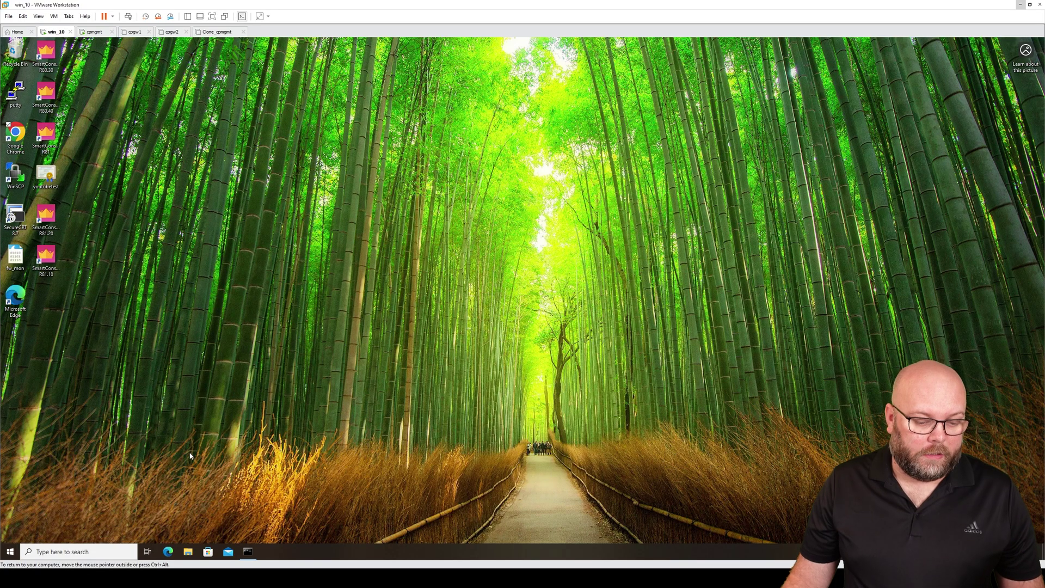
double_click(15, 134)
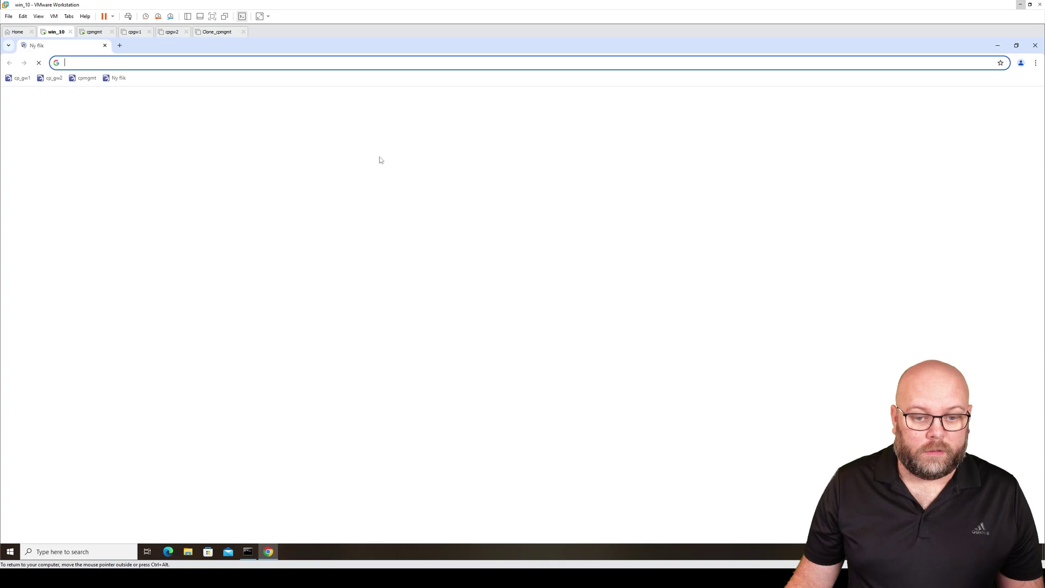
click(84, 78)
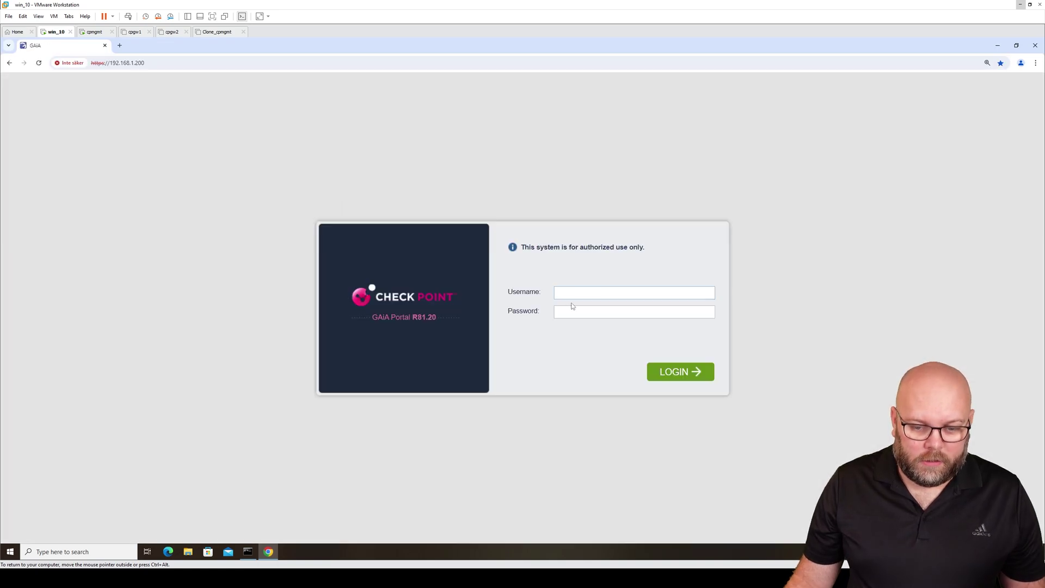
key(Tab)
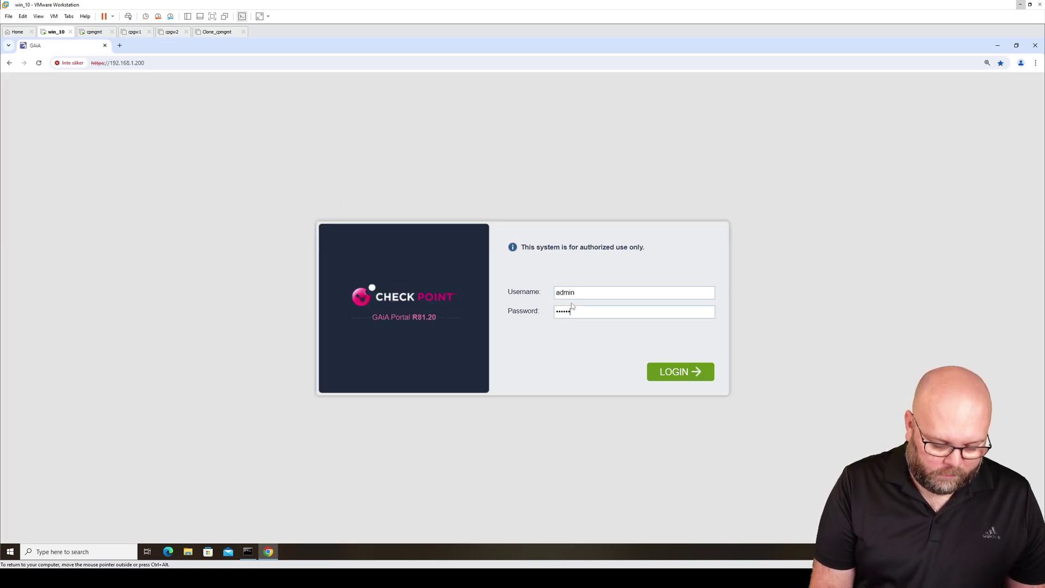
key(Return)
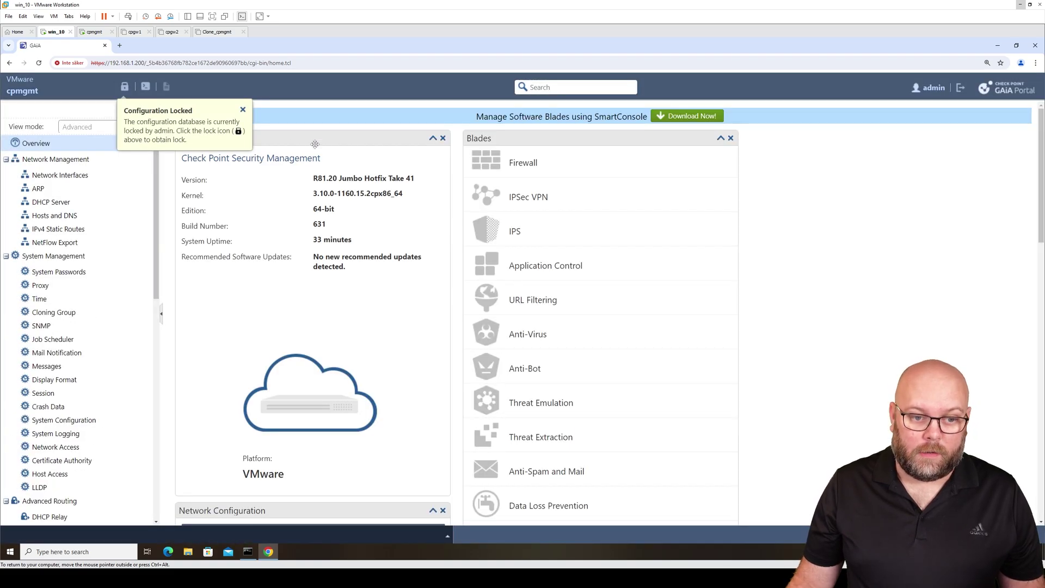
Override the configuration lock and open Upgrades (CPUSE) > Status and Actions, showing build 2379
click(243, 110)
click(125, 86)
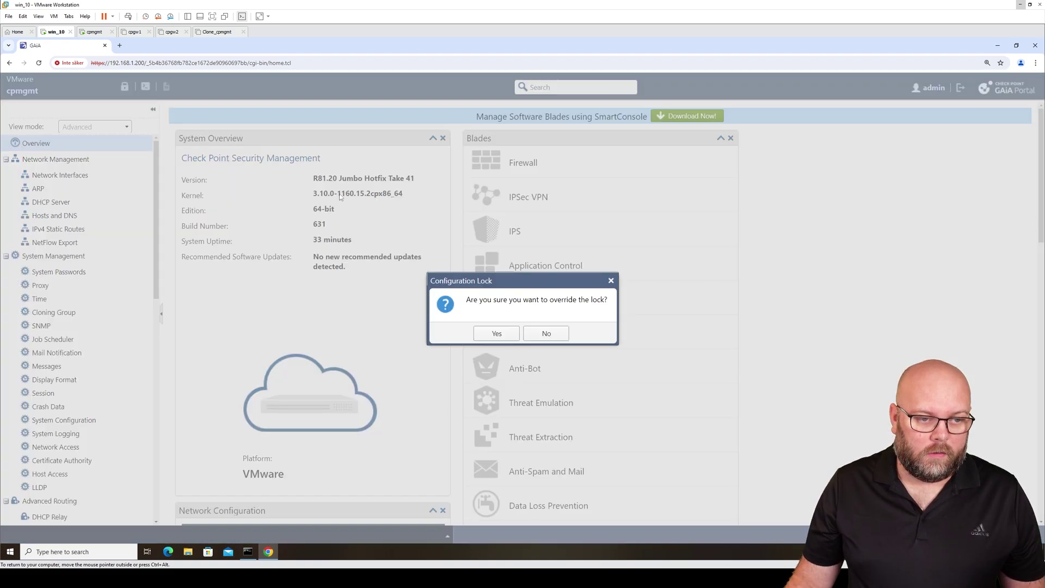
click(497, 332)
click(156, 496)
scroll(156, 497, down, 4)
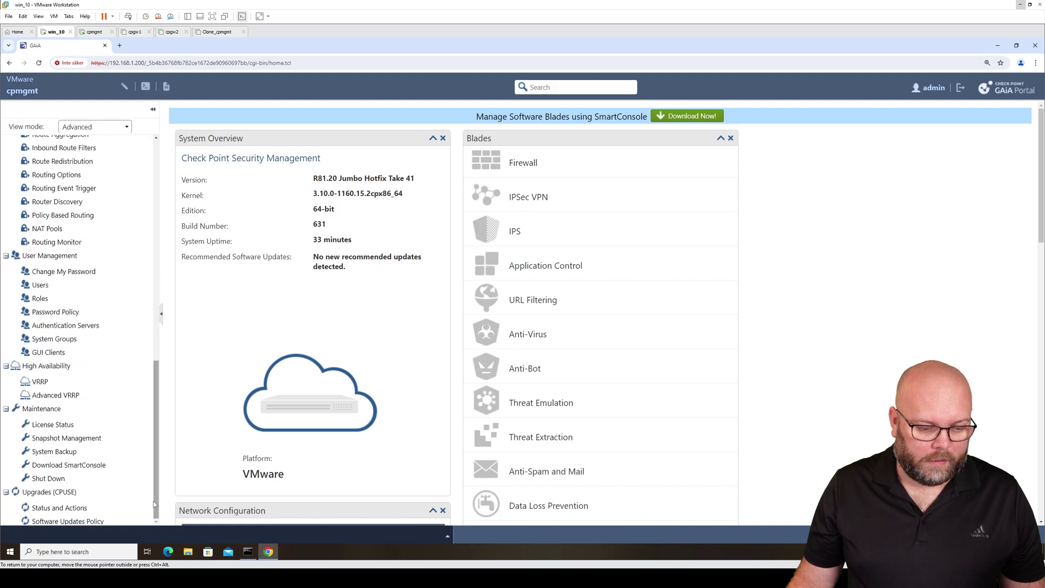
click(57, 507)
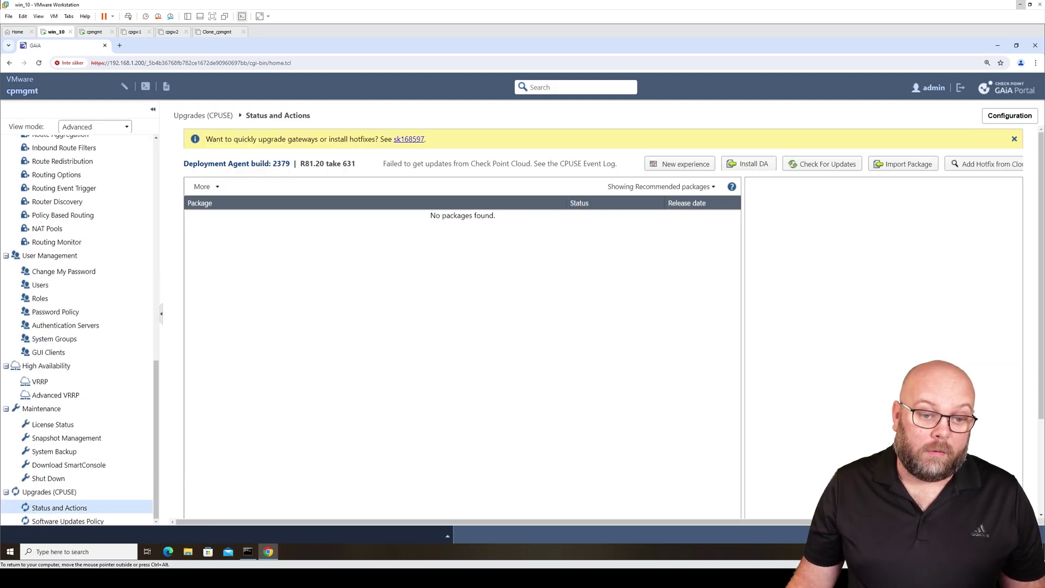
drag(290, 163, 184, 163)
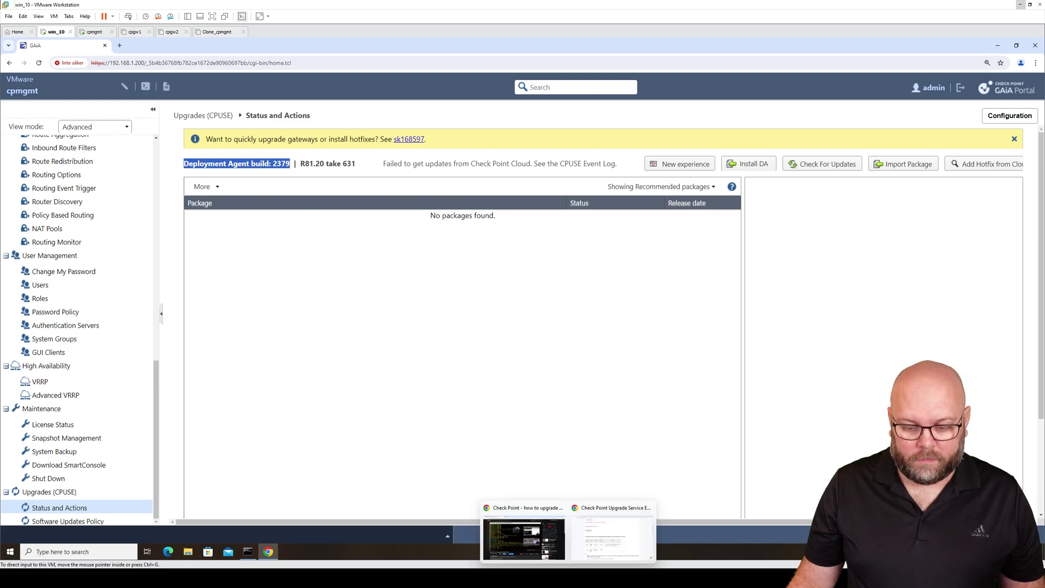
Open the download page for Deployment Agent build 2443 (TGZ) from the article
click(605, 544)
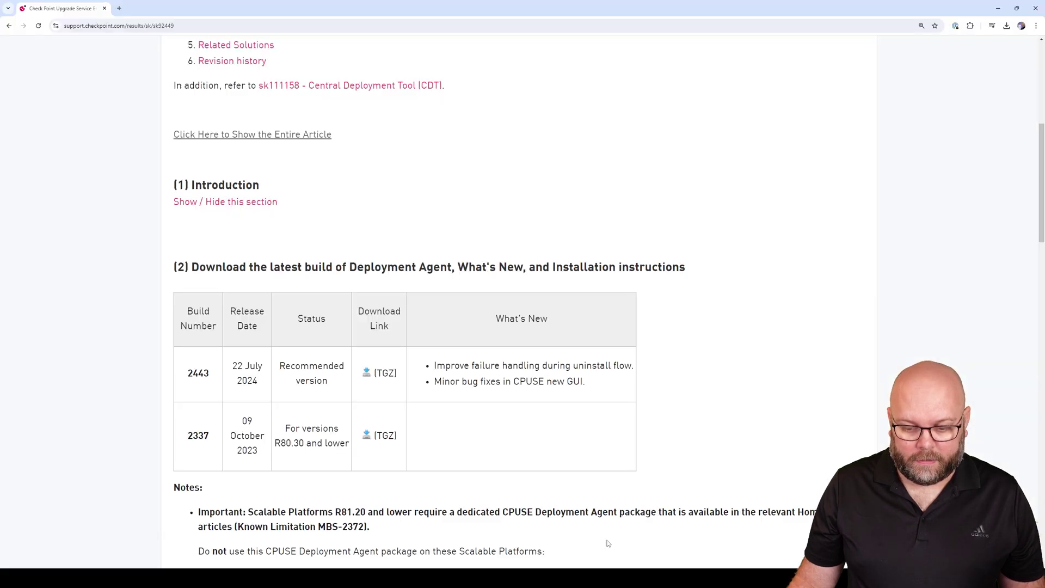
double_click(199, 373)
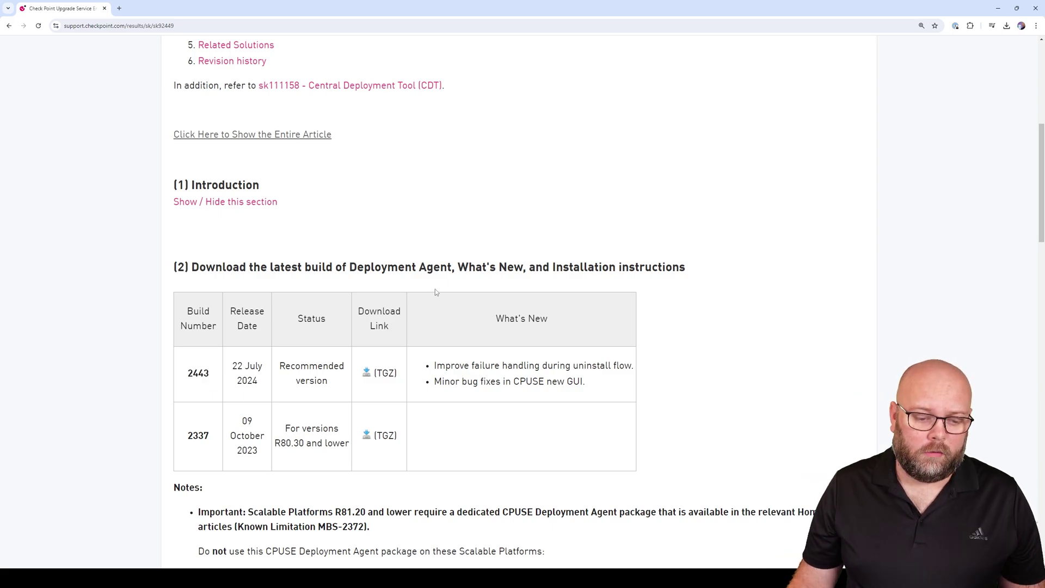
click(369, 373)
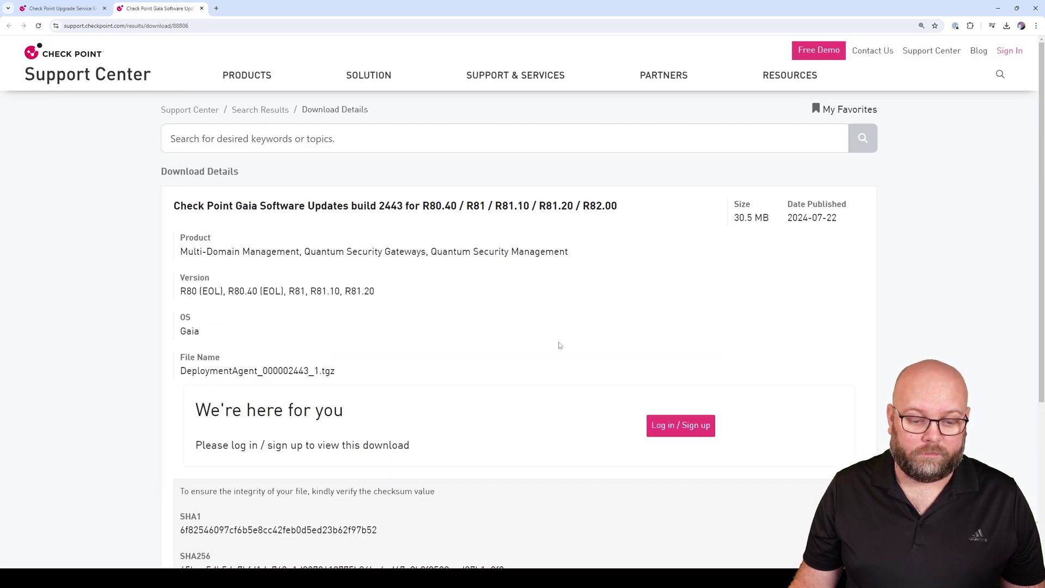
Sign in to the Check Point account and download DeploymentAgent_000002443_1.tgz
click(661, 426)
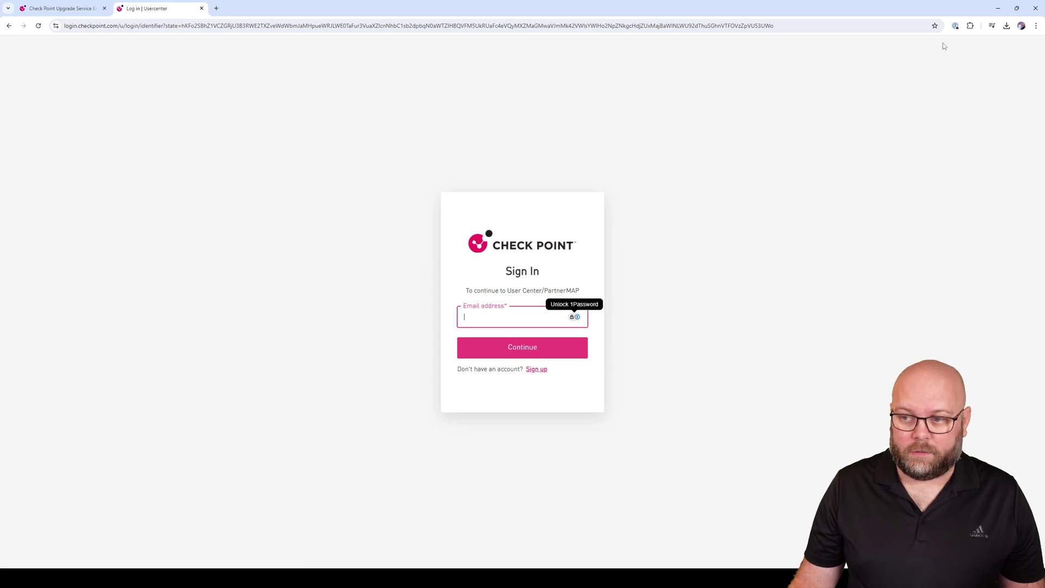
click(956, 26)
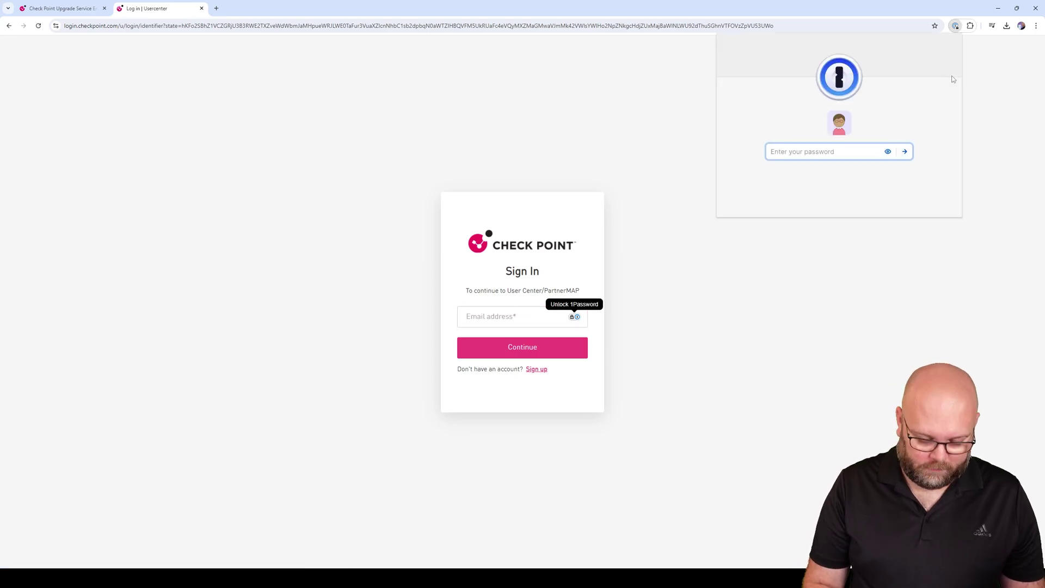
text(****)
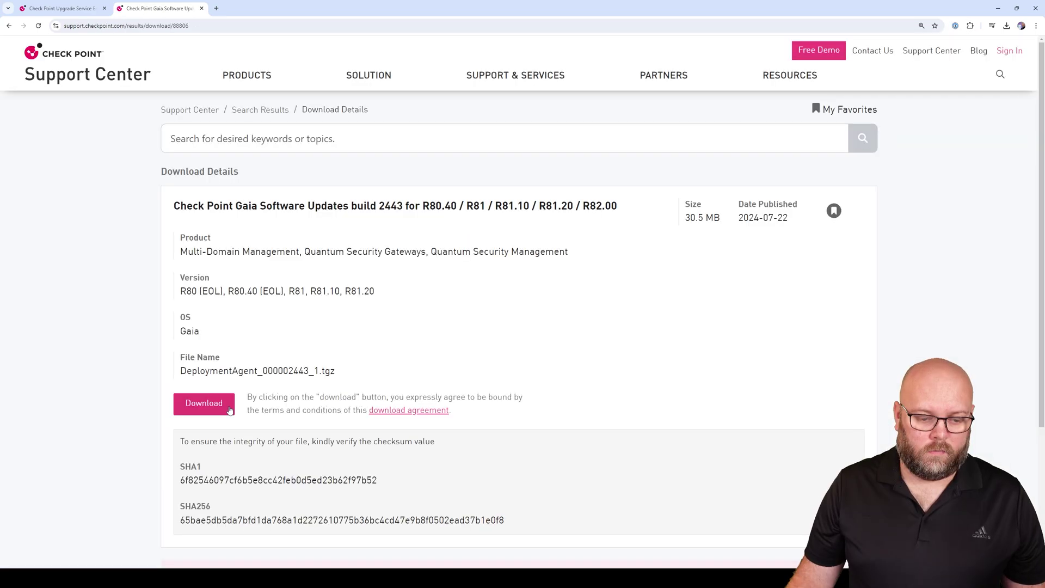
click(229, 408)
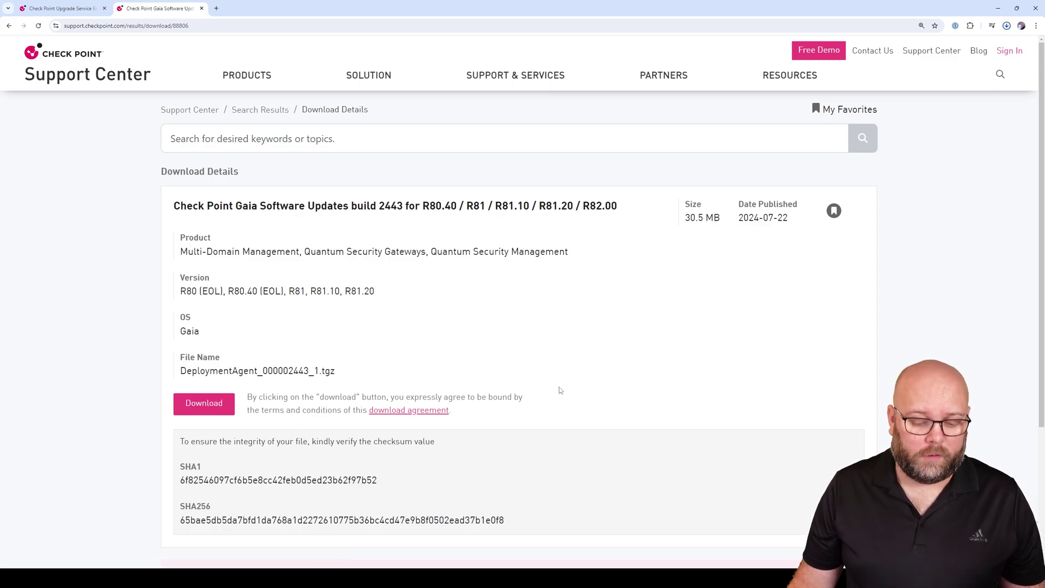
click(491, 525)
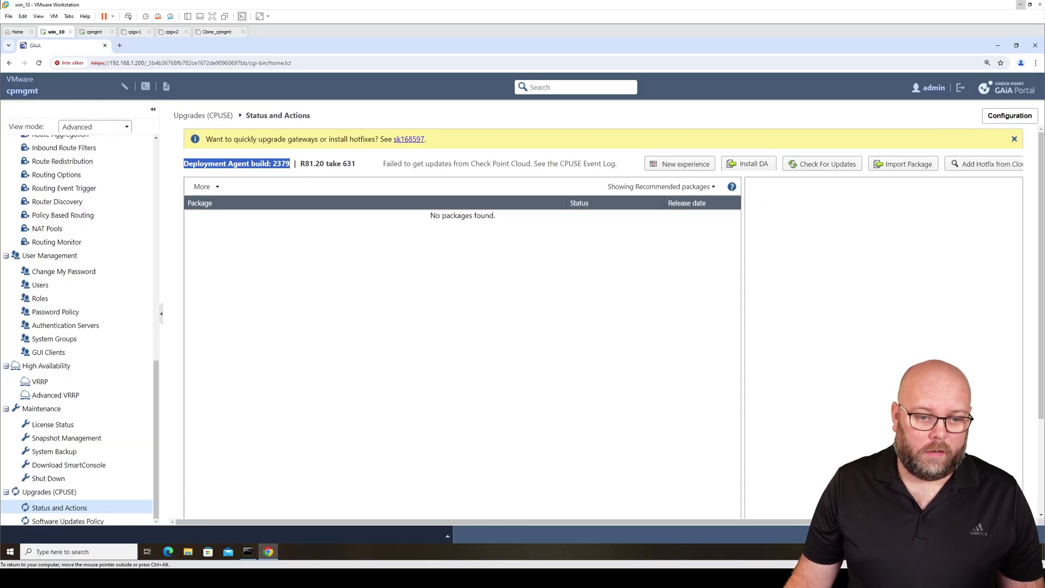
Install the Deployment Agent via Install DA using the DeploymentAgent_000002443_1.tgz package
click(293, 163)
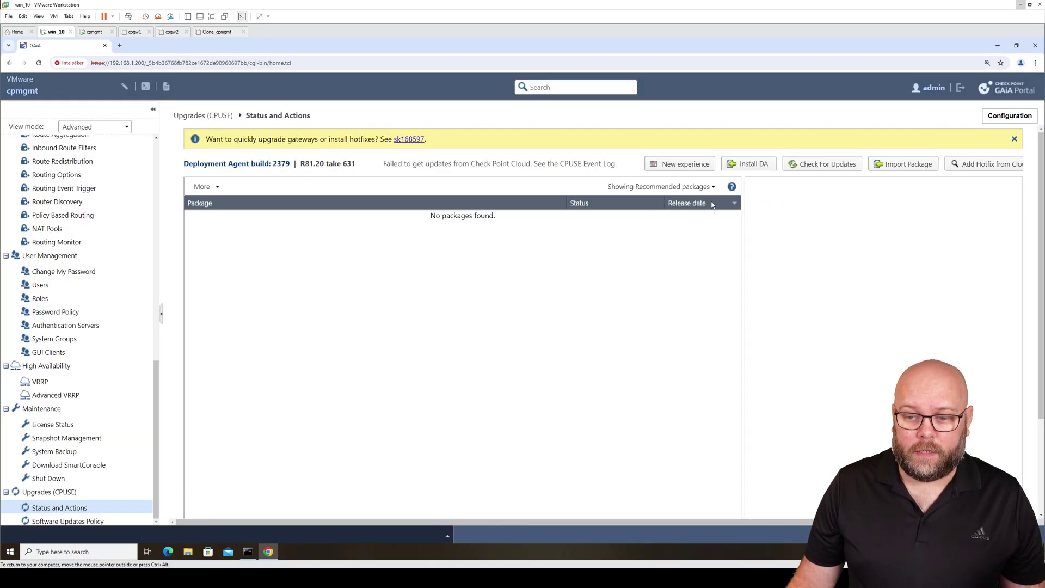
click(758, 169)
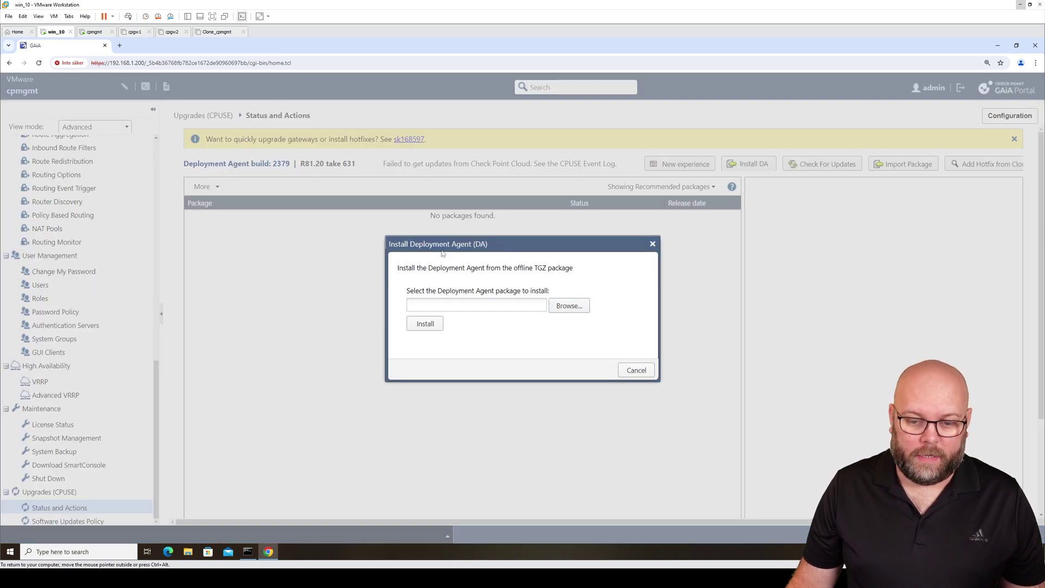
click(570, 307)
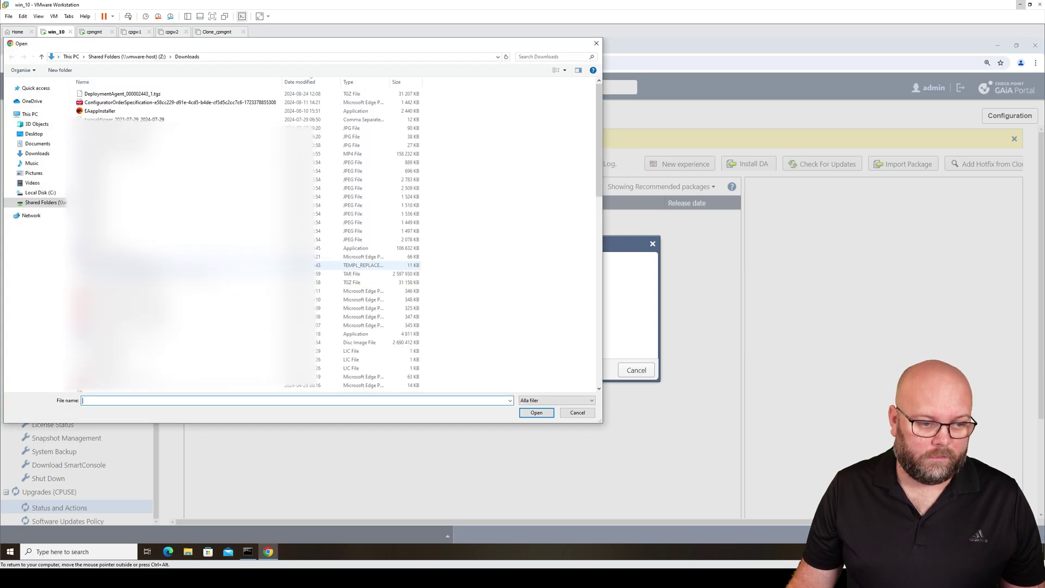
click(140, 94)
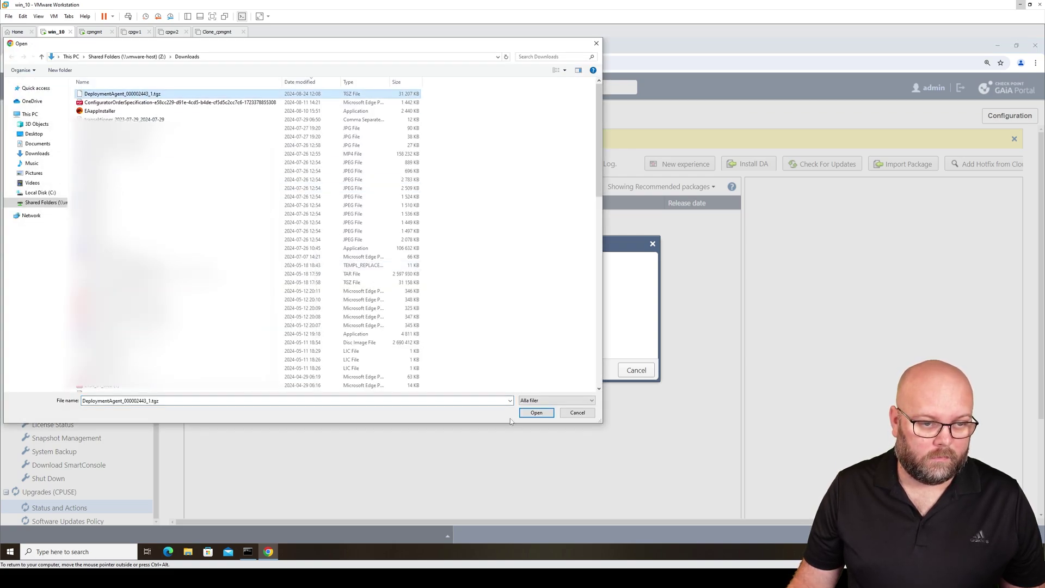
click(529, 413)
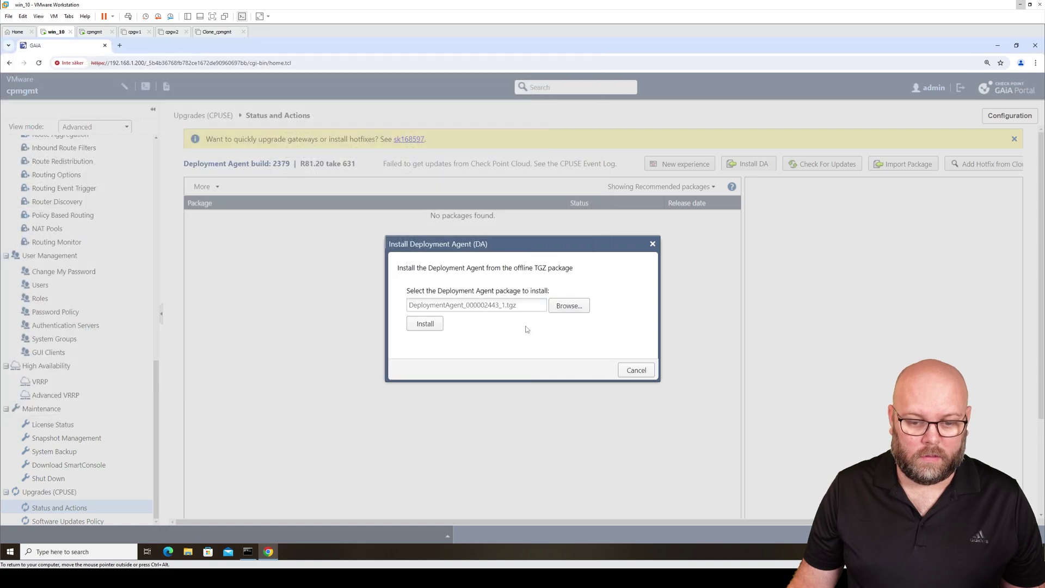
click(434, 328)
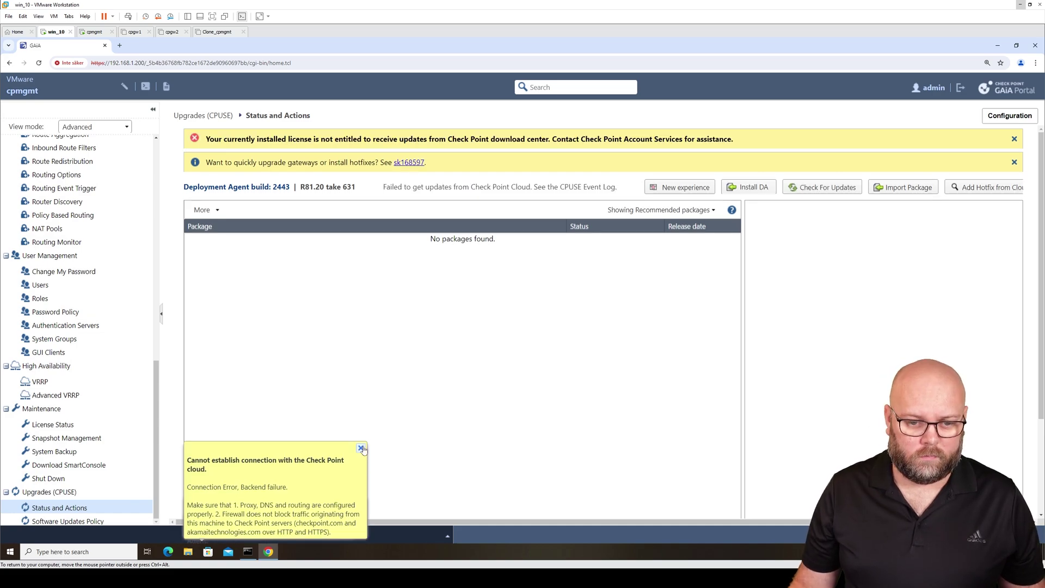
Dismiss the cloud connection error and confirm the Deployment Agent build now reads 2443
click(361, 448)
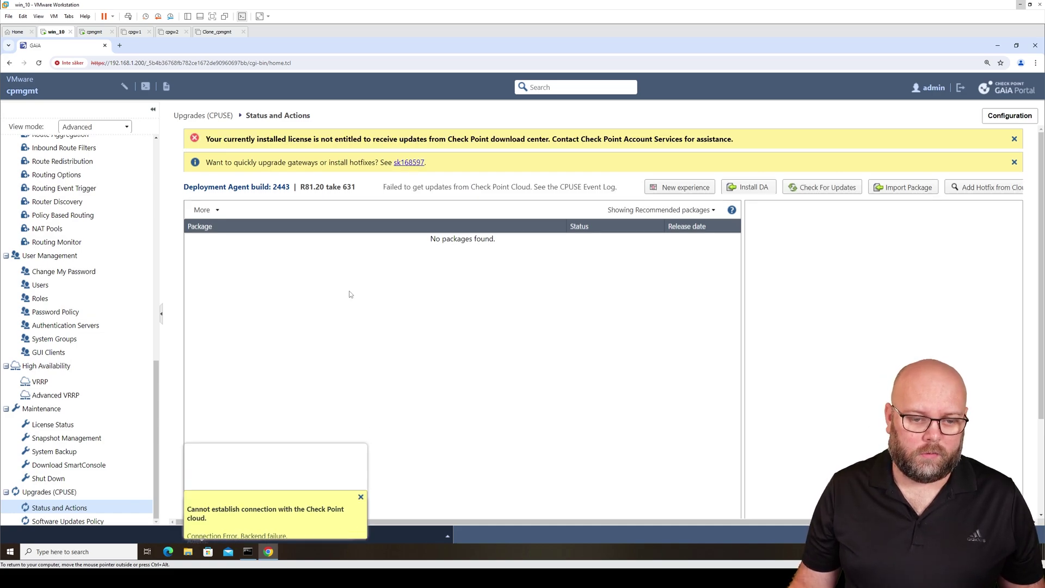
double_click(282, 187)
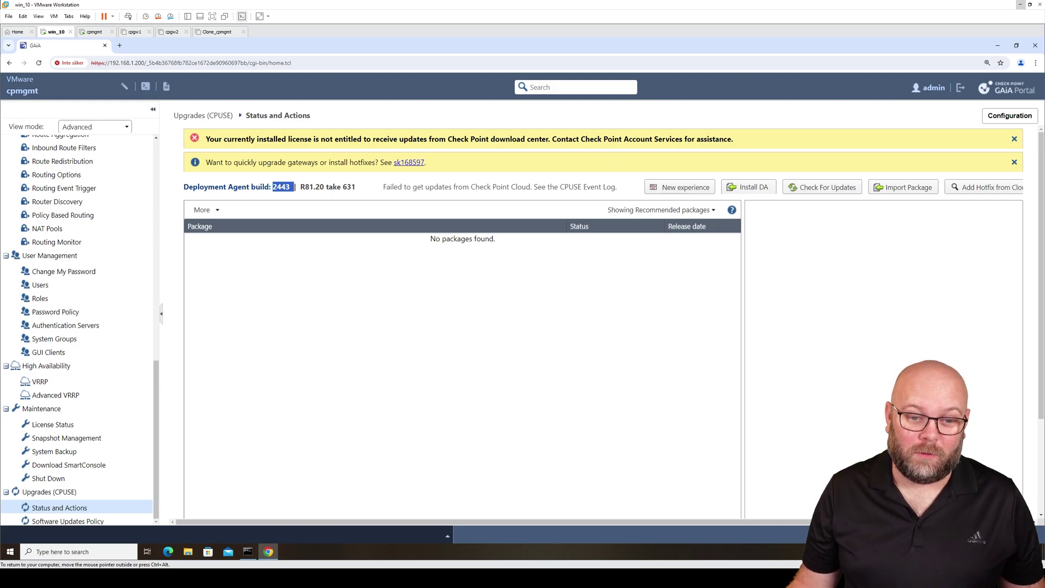
mouse_move(206, 139)
mouse_down()
mouse_move(240, 139)
mouse_move(205, 139)
mouse_up()
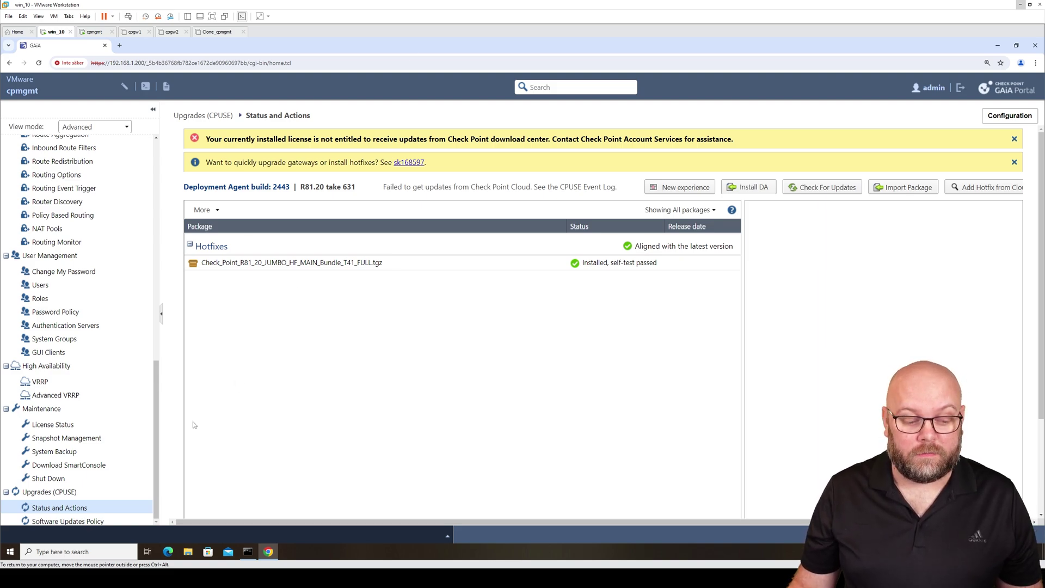
Launch SecureCRT 8.7 from the Start menu's app list
click(11, 555)
scroll(56, 464, down, 10)
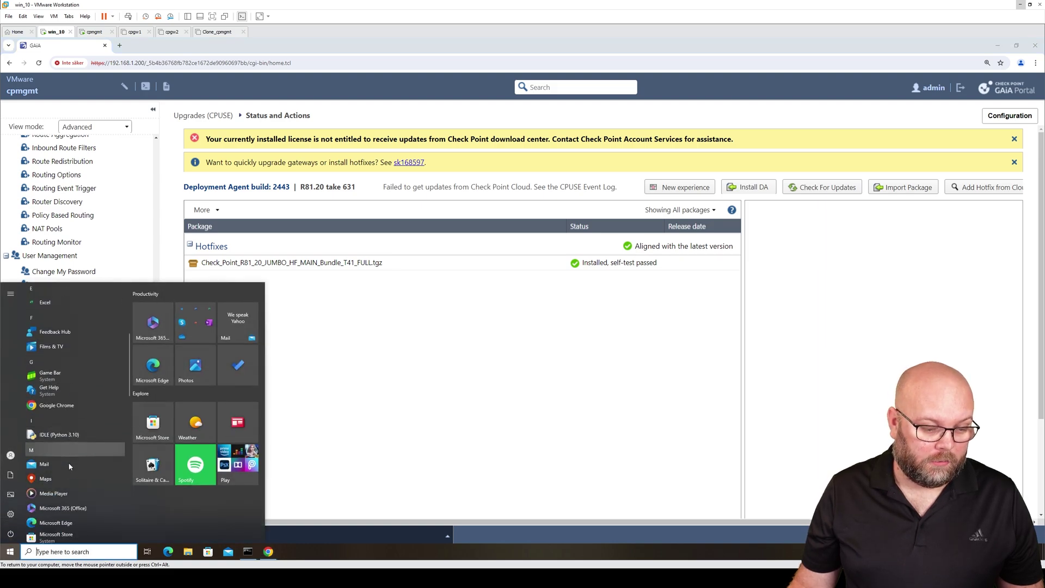
scroll(90, 447, down, 4)
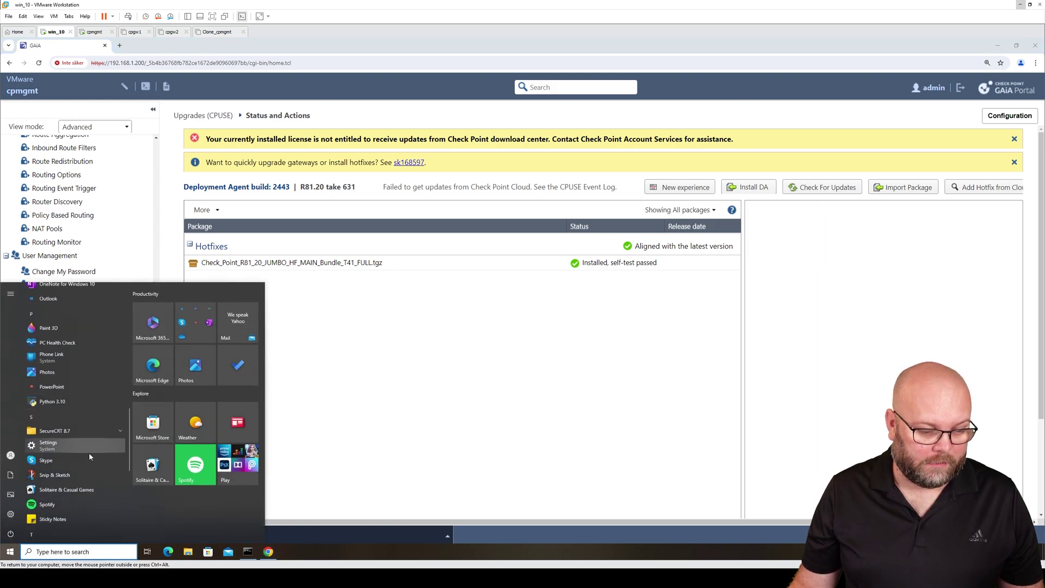
click(85, 429)
click(74, 443)
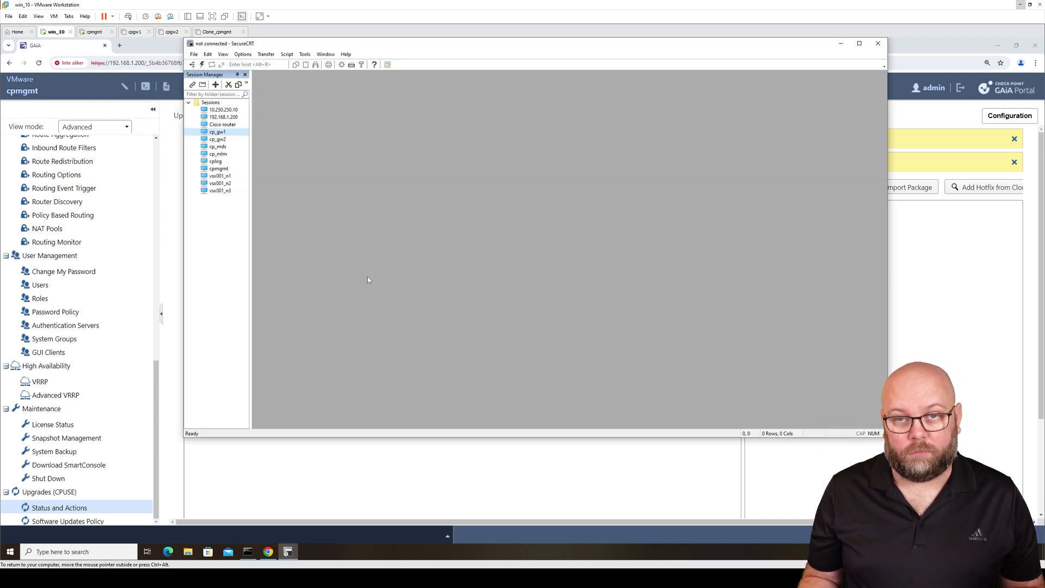
Open the cp_gw2 SSH session and log in as admin with the password
double_click(236, 139)
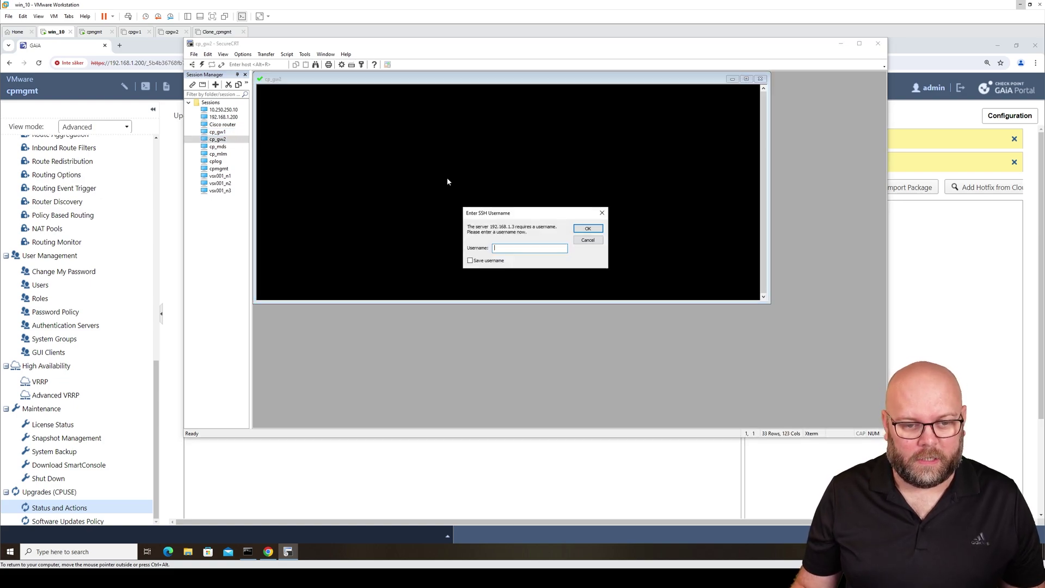
key(Return)
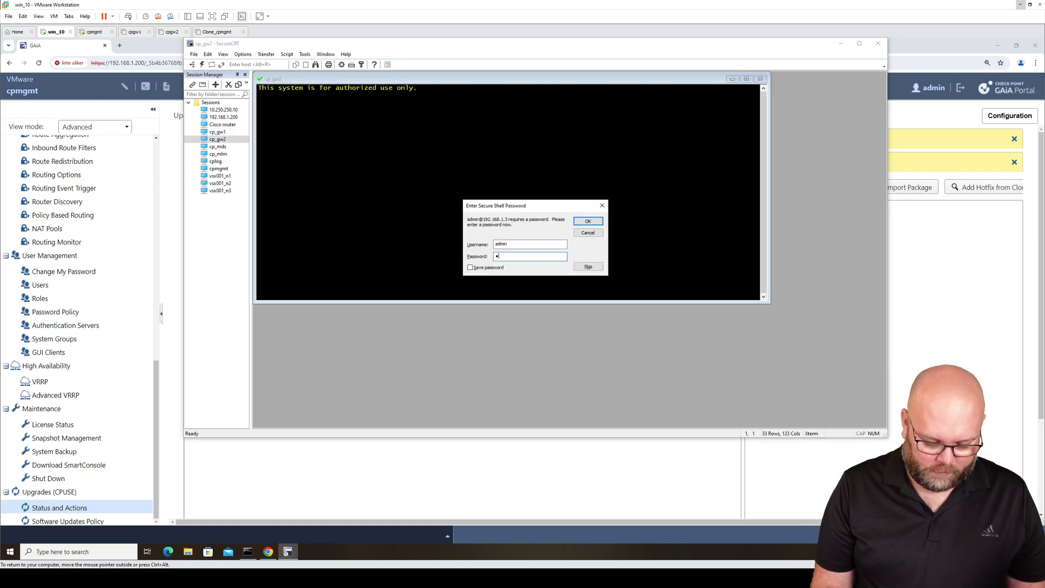
key(Return)
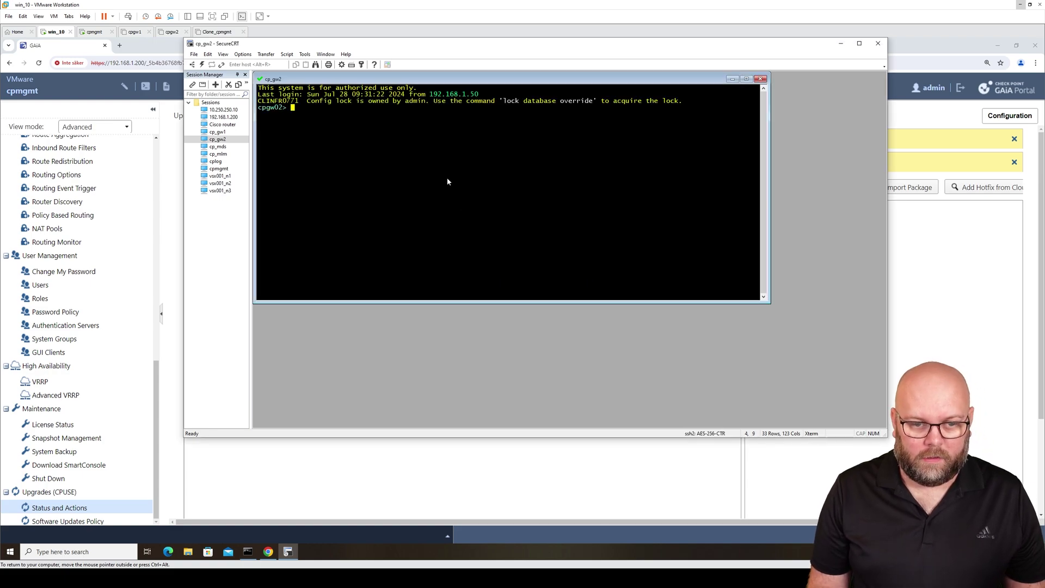
key(Return)
key(Return)
key(Return)
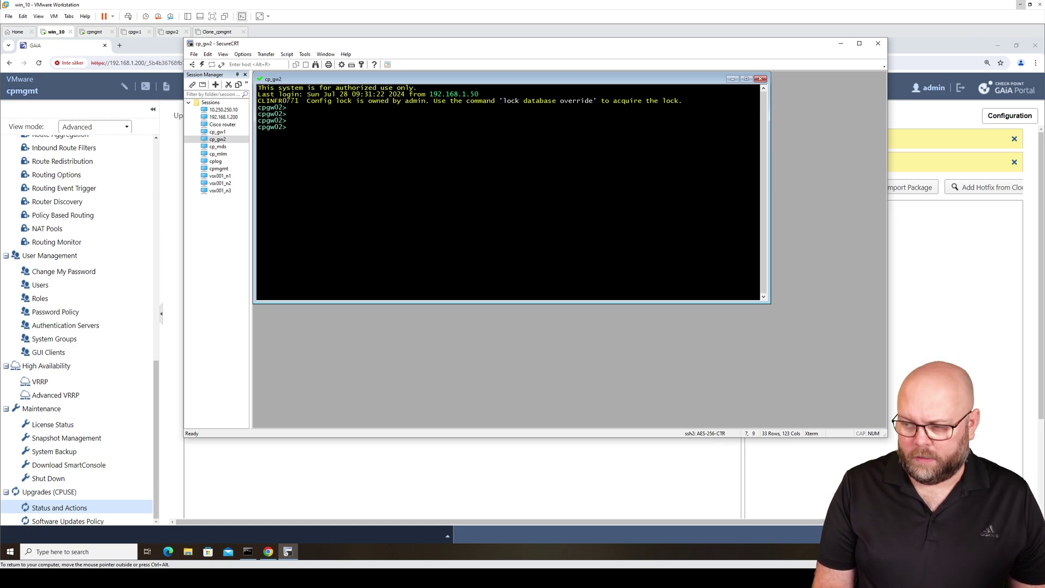
Run 'show installer status build', which reports build 2379 and says the agent is up to date
text(show inst)
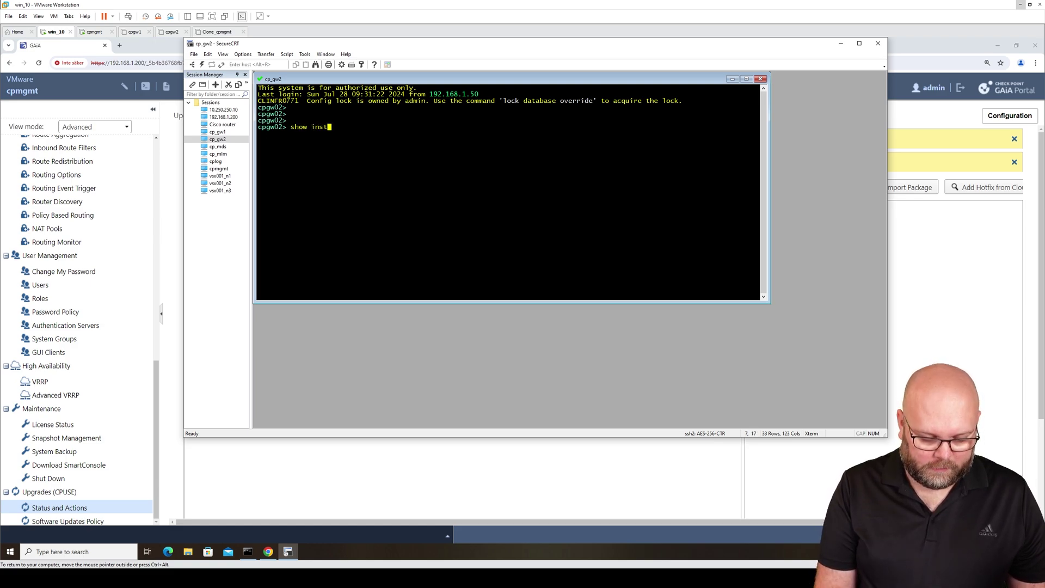
key(Tab)
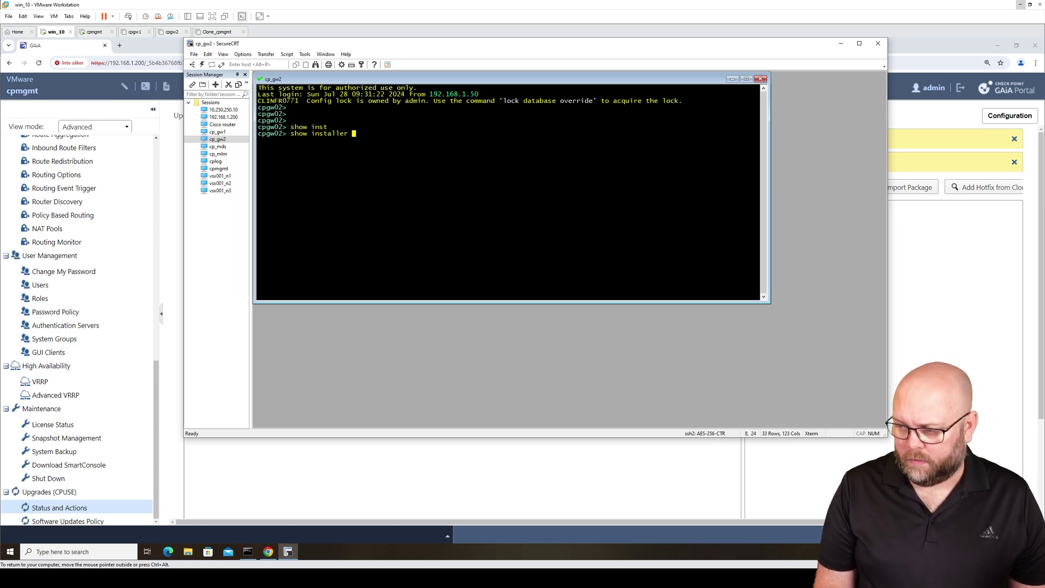
text(st)
key(Tab)
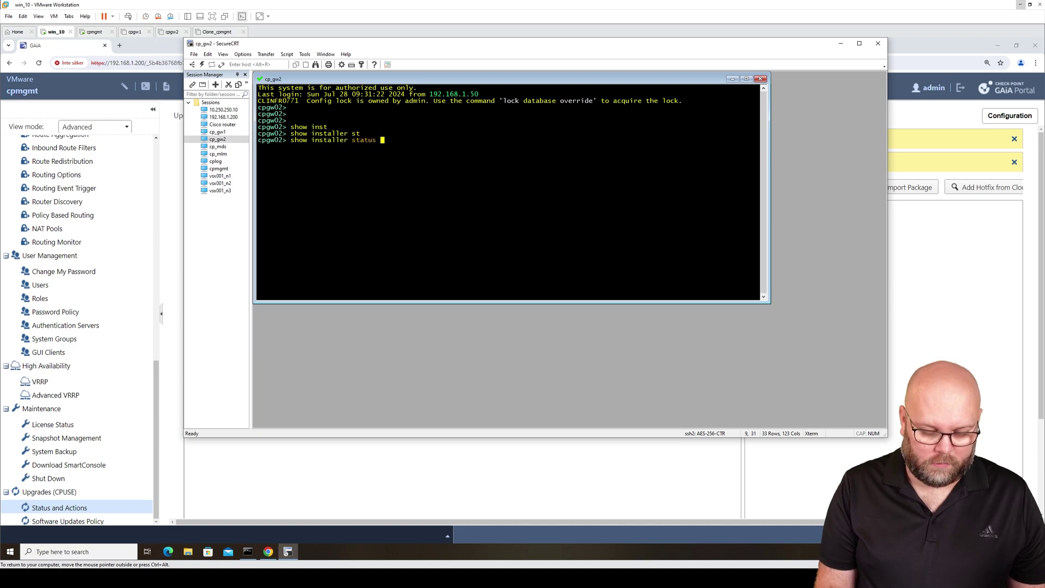
text(buil)
key(Tab)
key(Return)
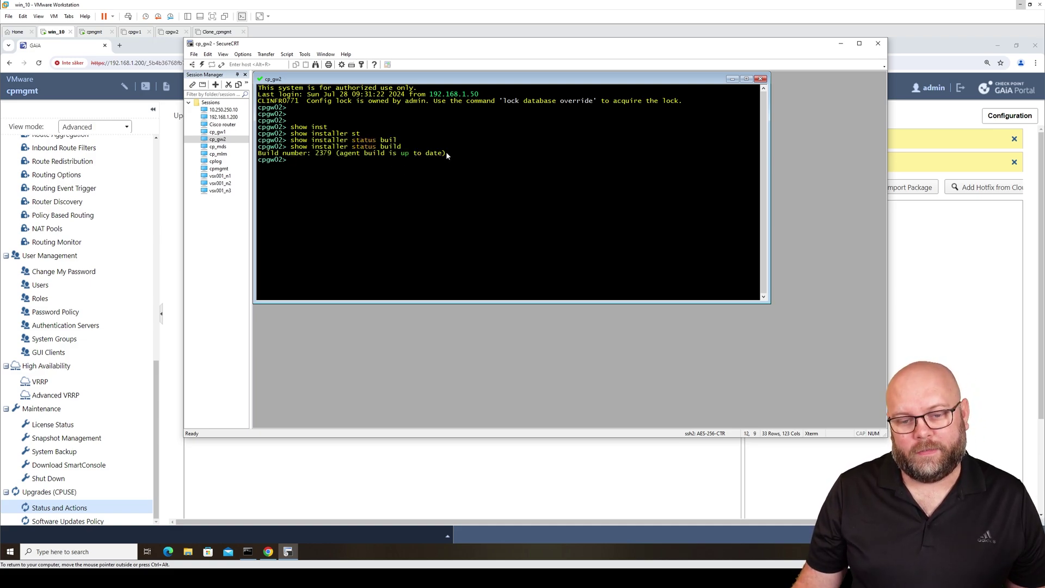
drag(445, 153, 259, 157)
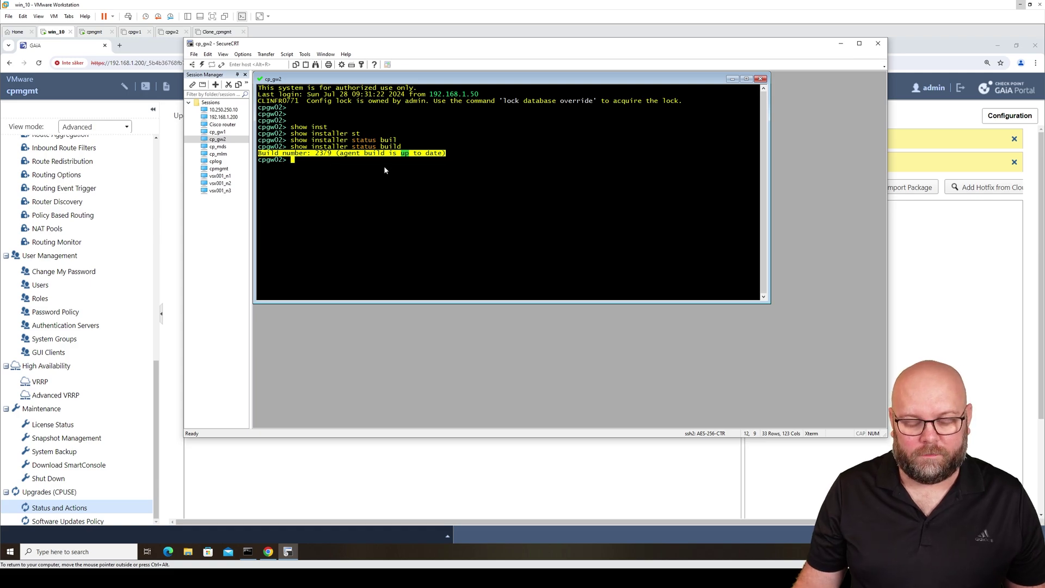
click(389, 183)
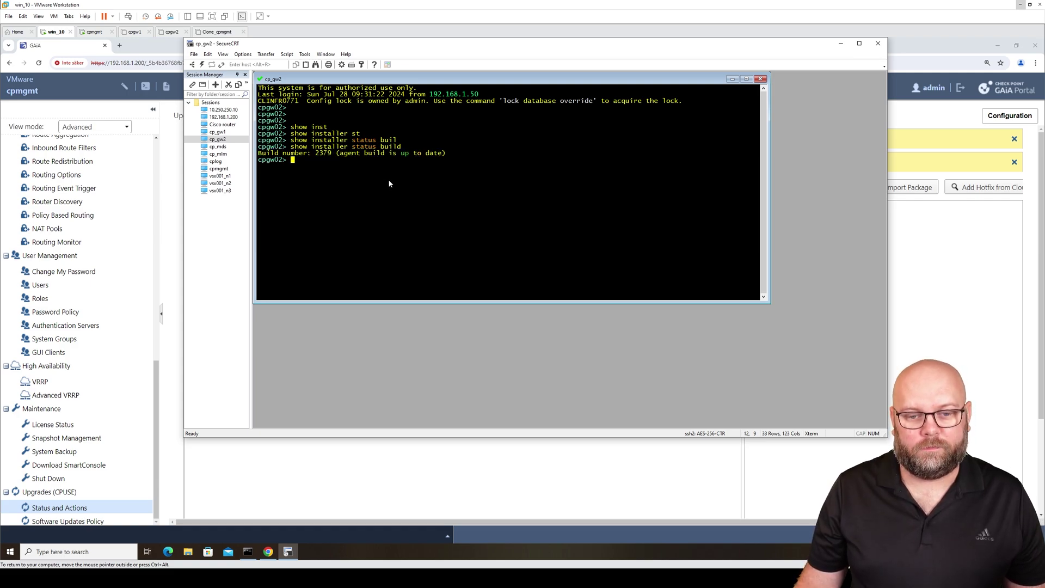
Launch WinSCP and dismiss its update notice
click(11, 551)
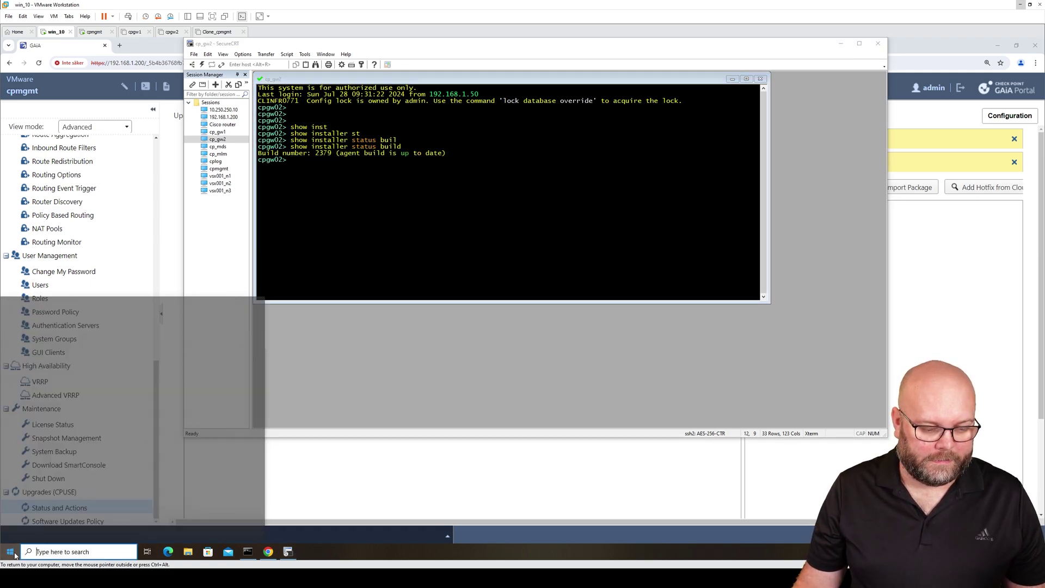
scroll(75, 405, down, 10)
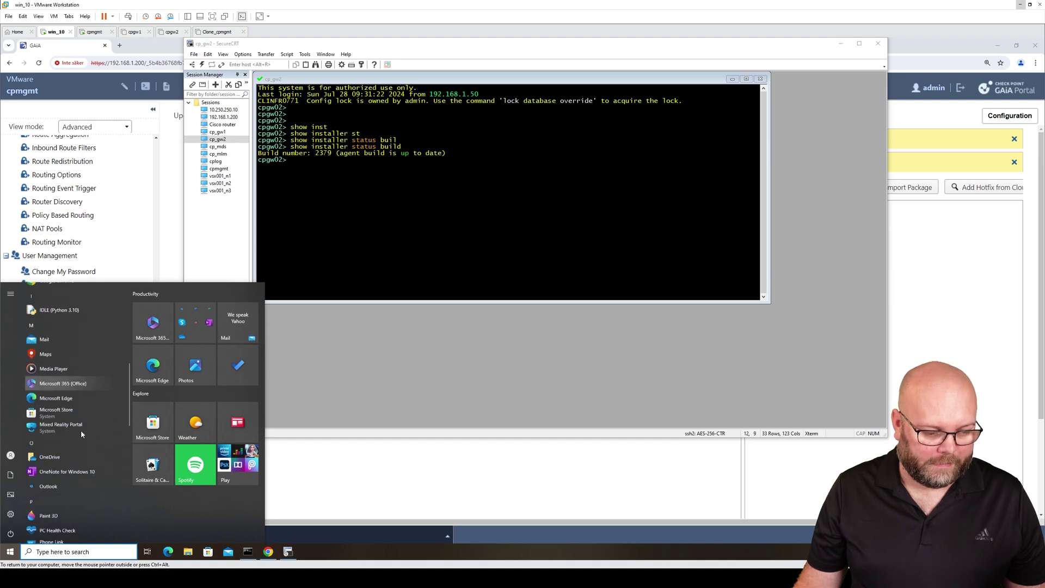
text(win)
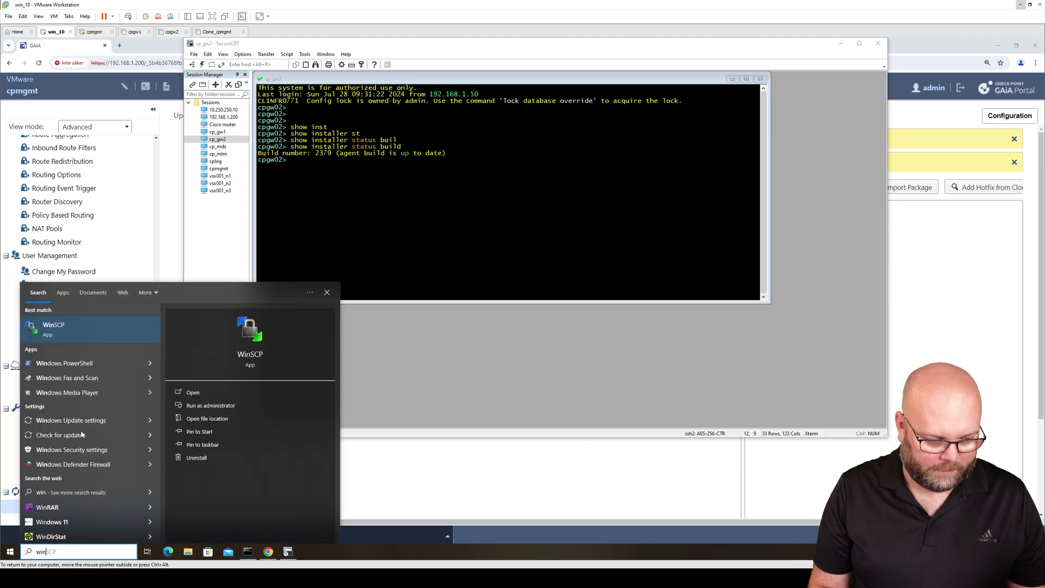
key(Return)
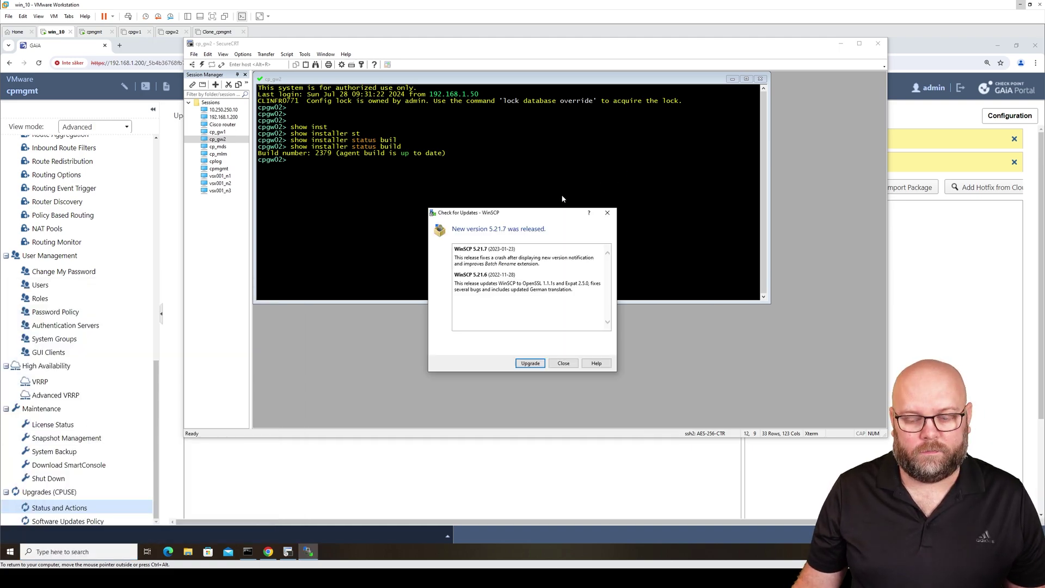
click(566, 363)
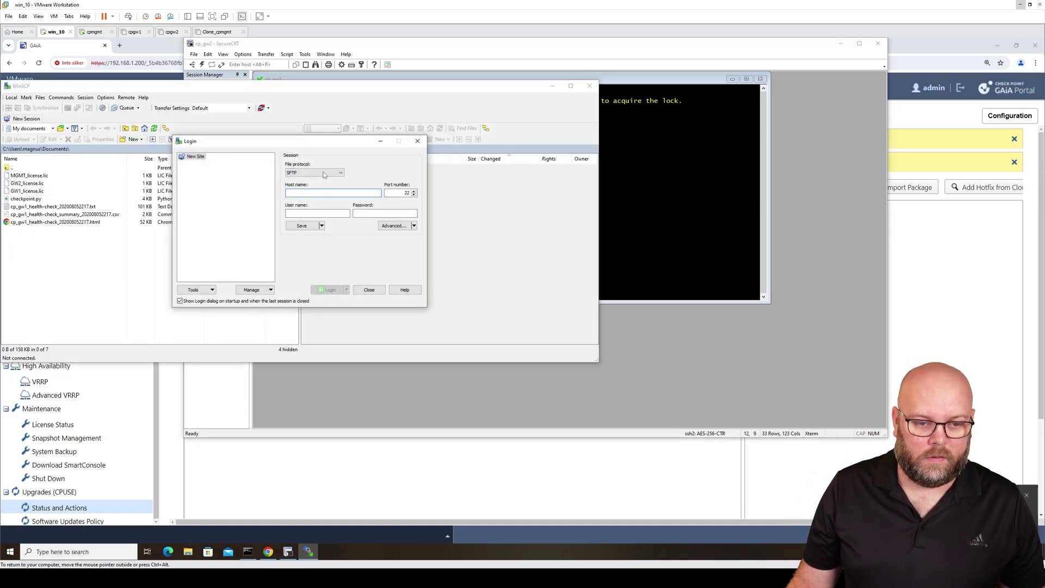
Attempt an SCP login to 192.168.1.3 as admin, accepting the changed host key
click(323, 173)
click(310, 185)
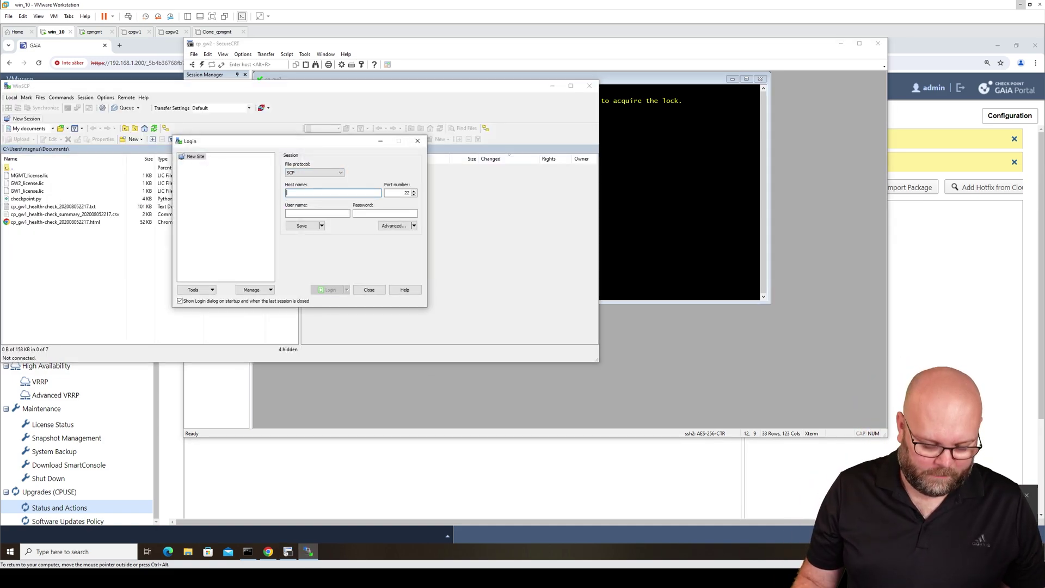
text(192.168.1.3)
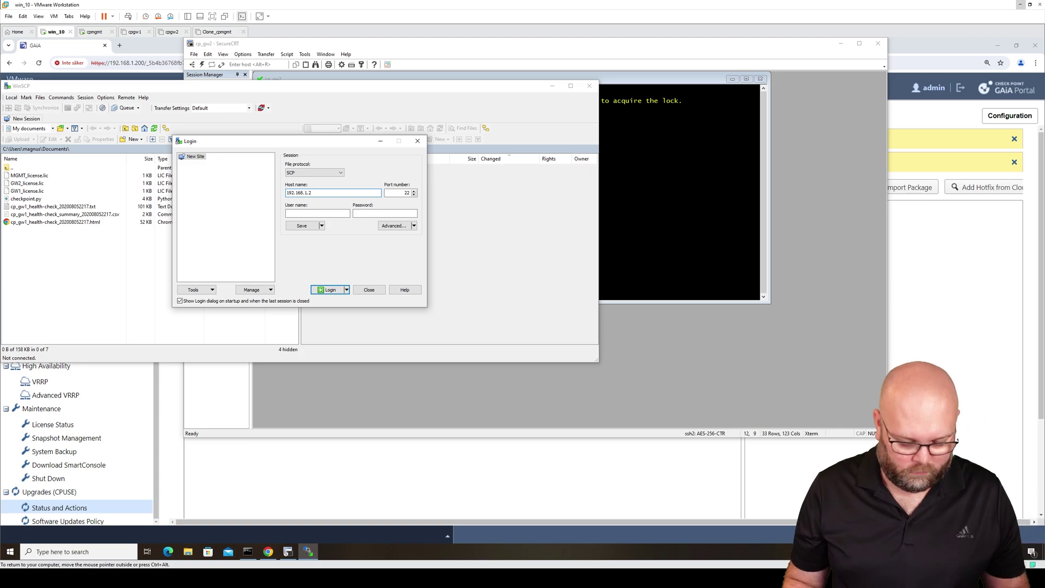
click(317, 213)
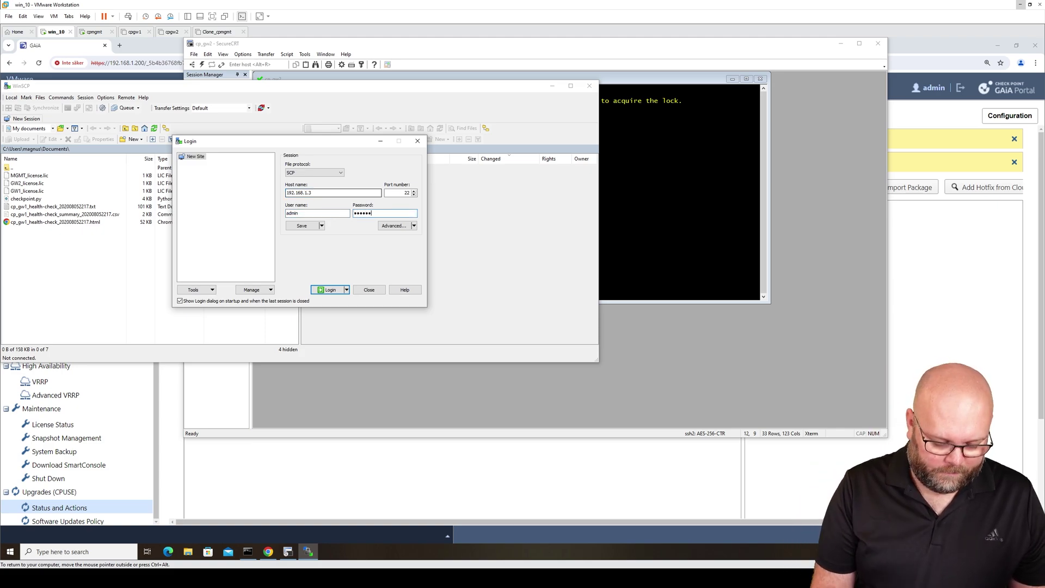
key(Return)
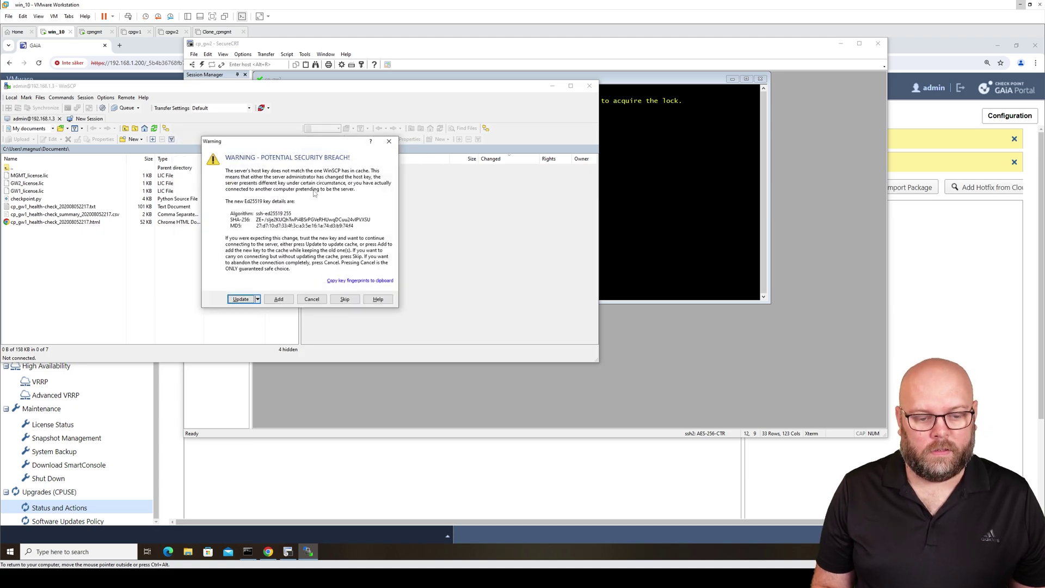
key(Return)
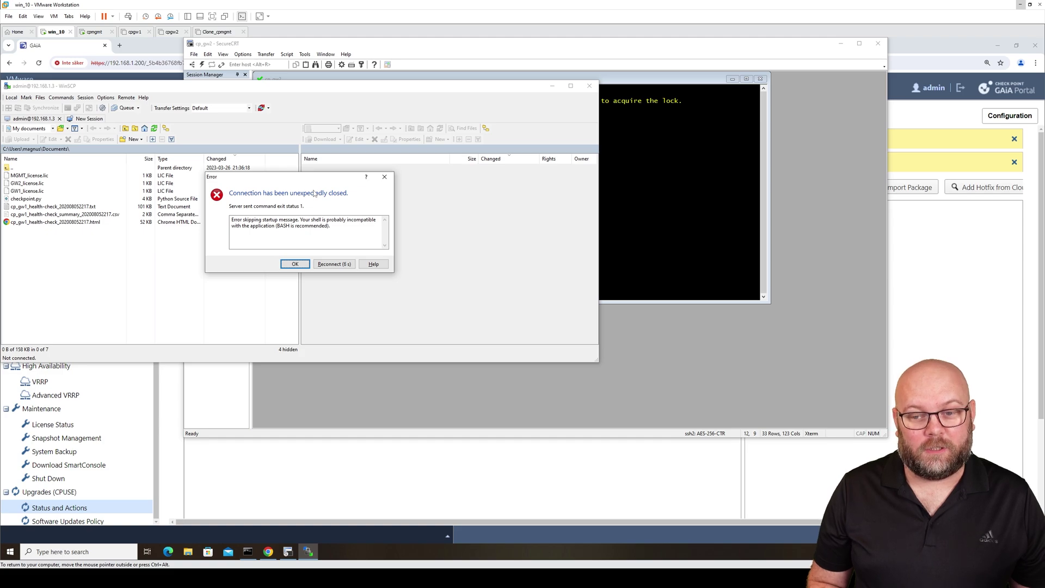
Run 'lock database override', then 'set user admin shell /bin/bash' to make bash admin's shell
click(681, 250)
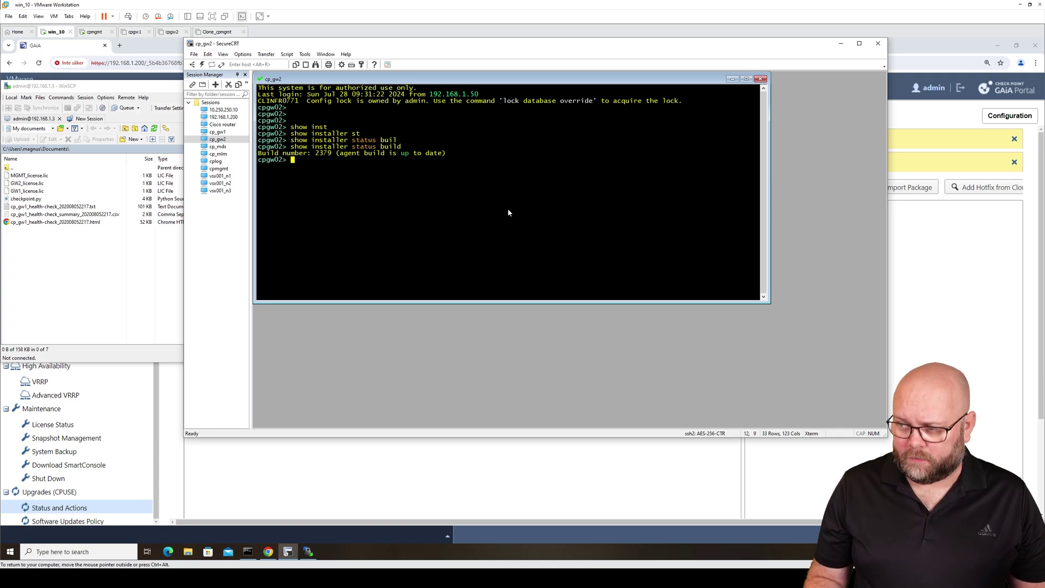
text(set user)
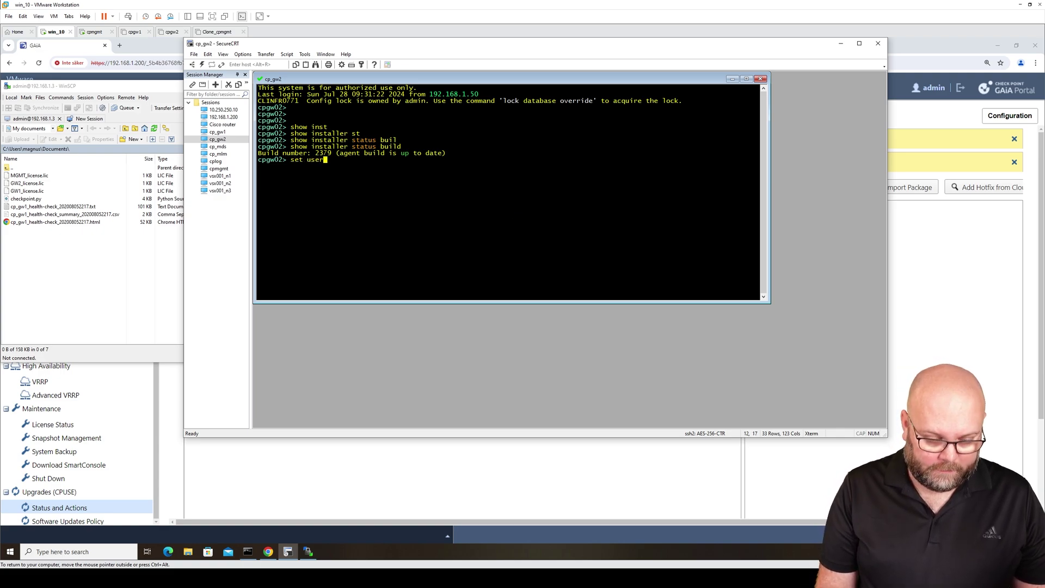
text( admin)
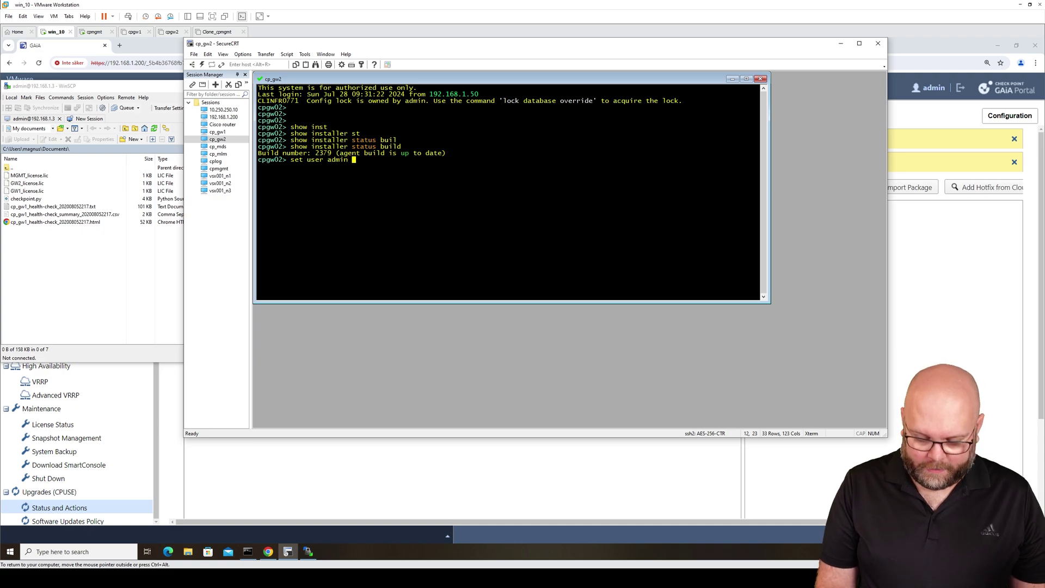
text( shell)
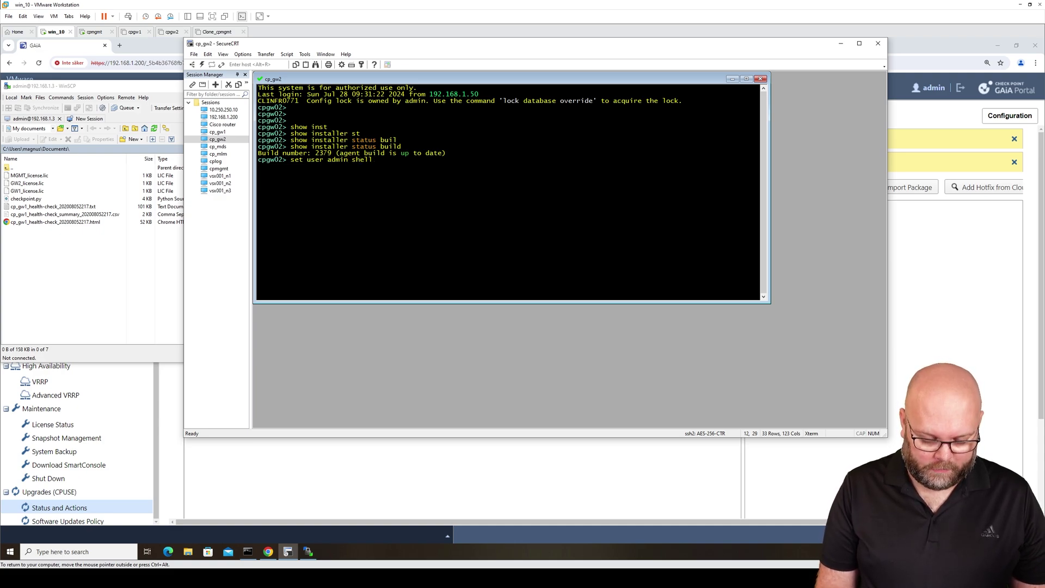
text( /bin/bash)
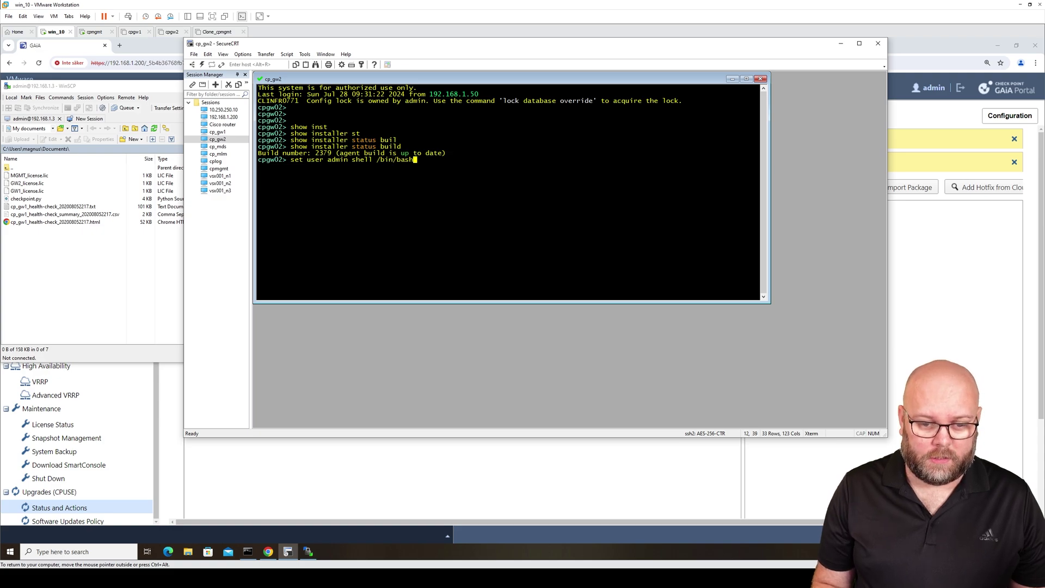
key(Return)
text(loc)
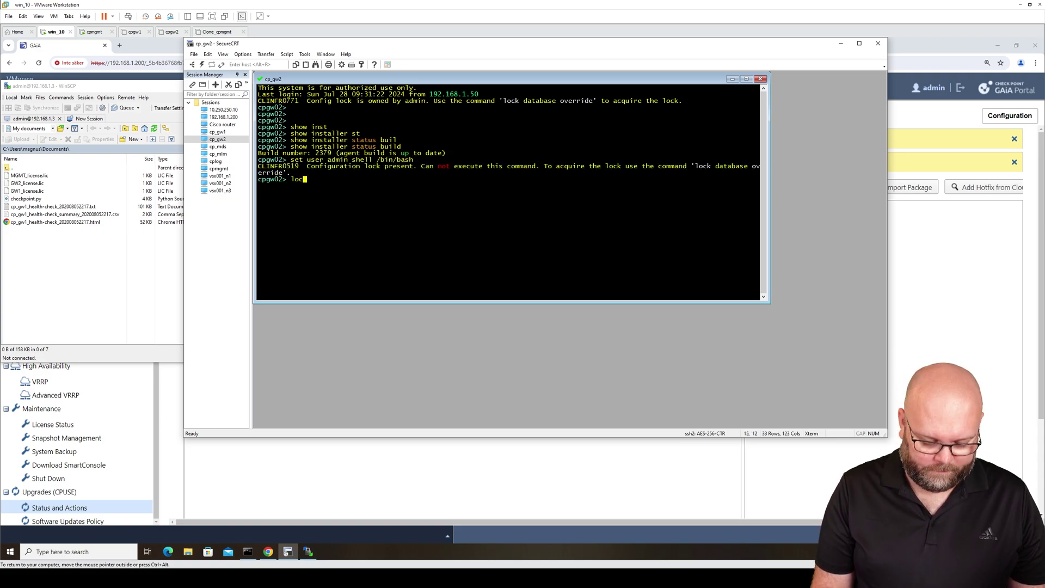
text(k database override)
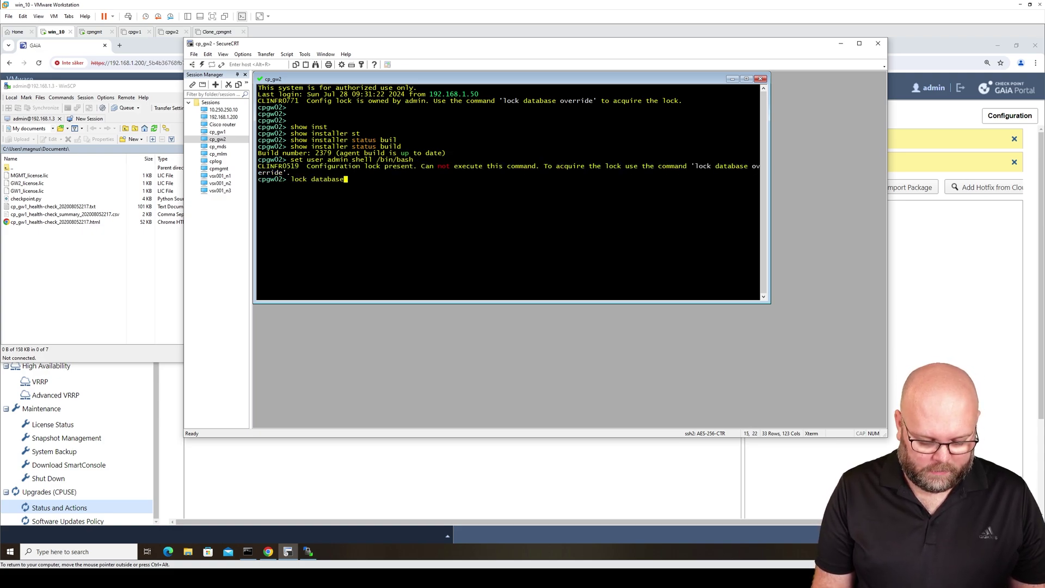
key(Return)
key(Up)
key(Up)
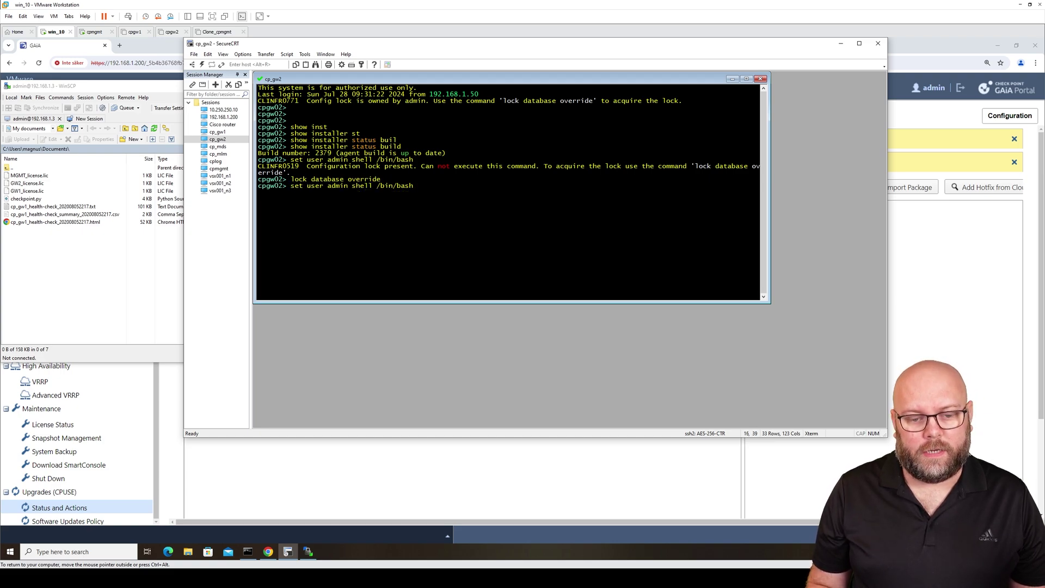
key(Return)
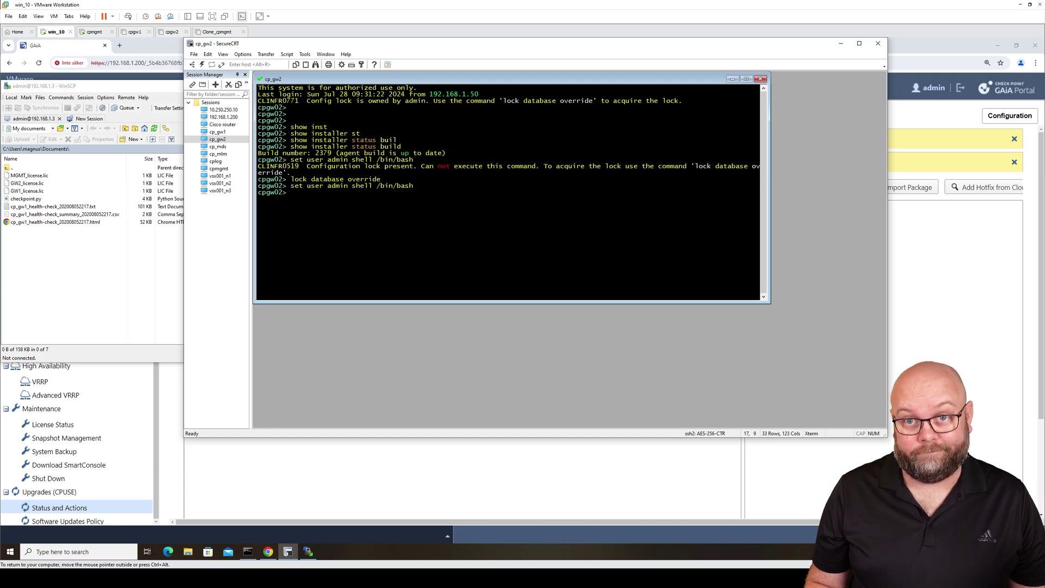
Reconnect WinSCP to the gateway, getting past the error and the login banner
click(308, 552)
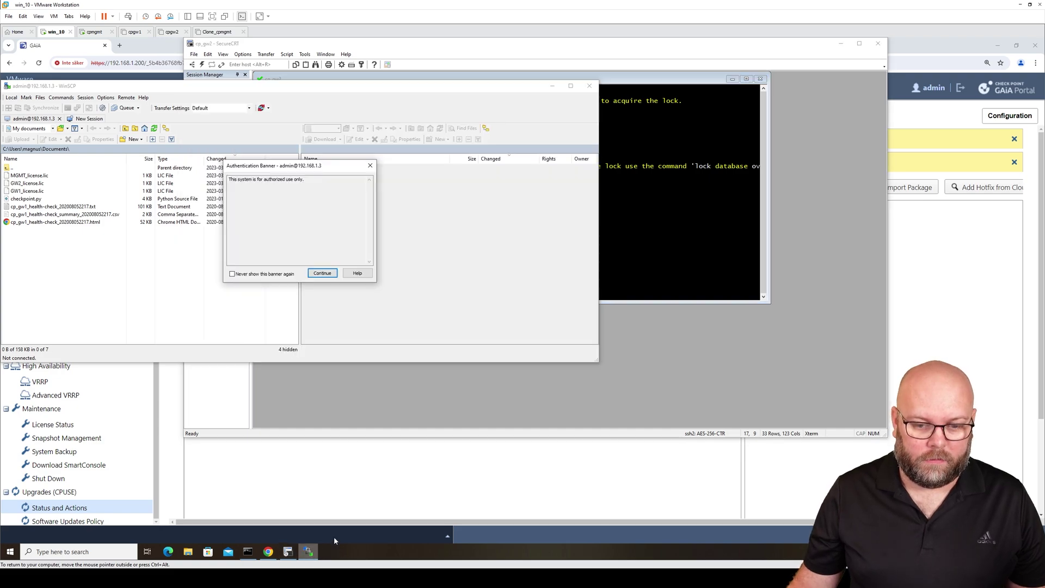
click(324, 276)
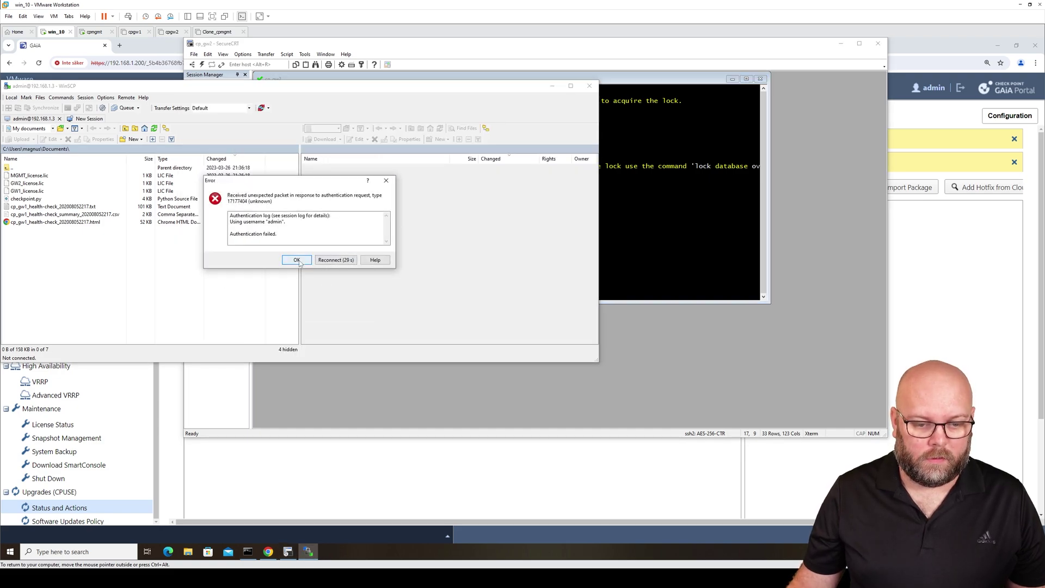
click(338, 262)
click(324, 274)
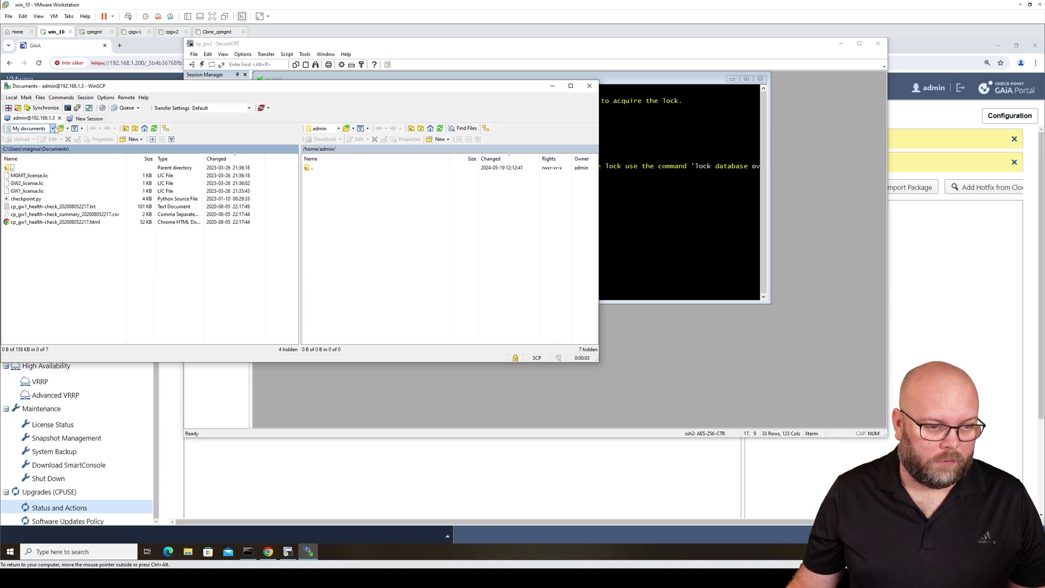
Upload DeploymentAgent_000002443_1.tgz from Z:\Downloads-2 to /home/admin on the gateway
click(52, 128)
click(48, 167)
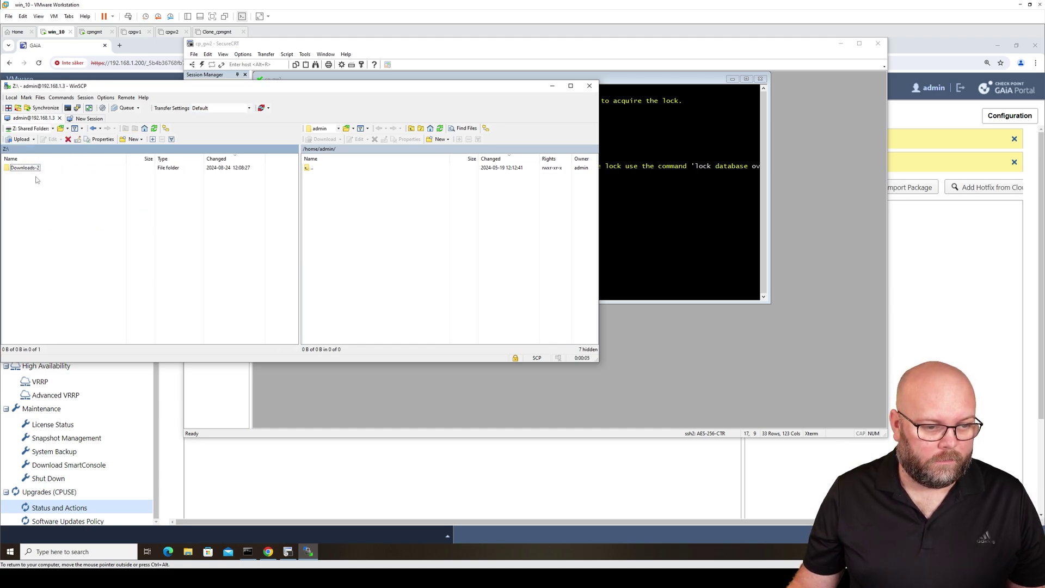
click(54, 175)
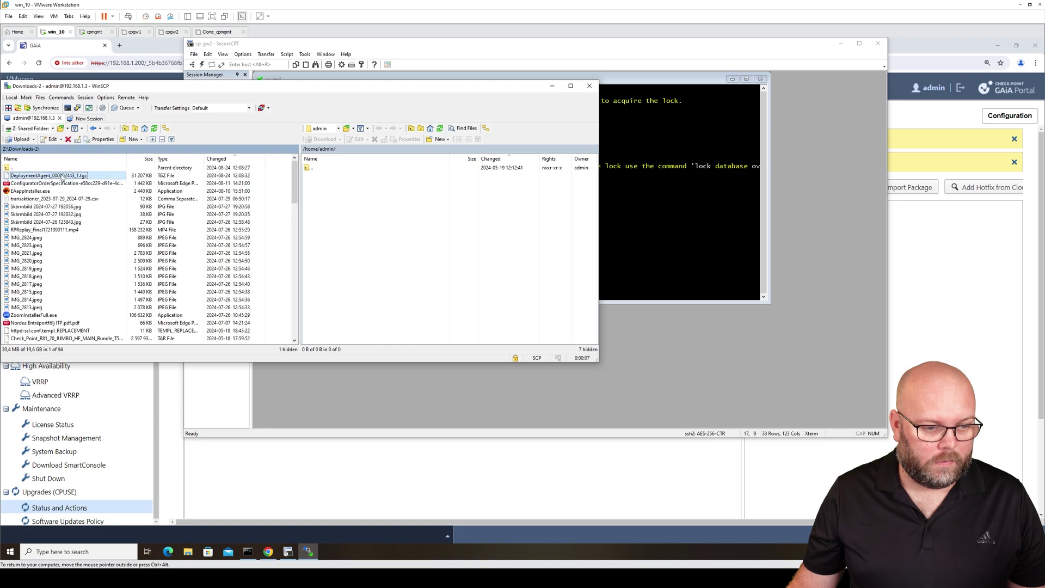
right_click(61, 175)
click(83, 197)
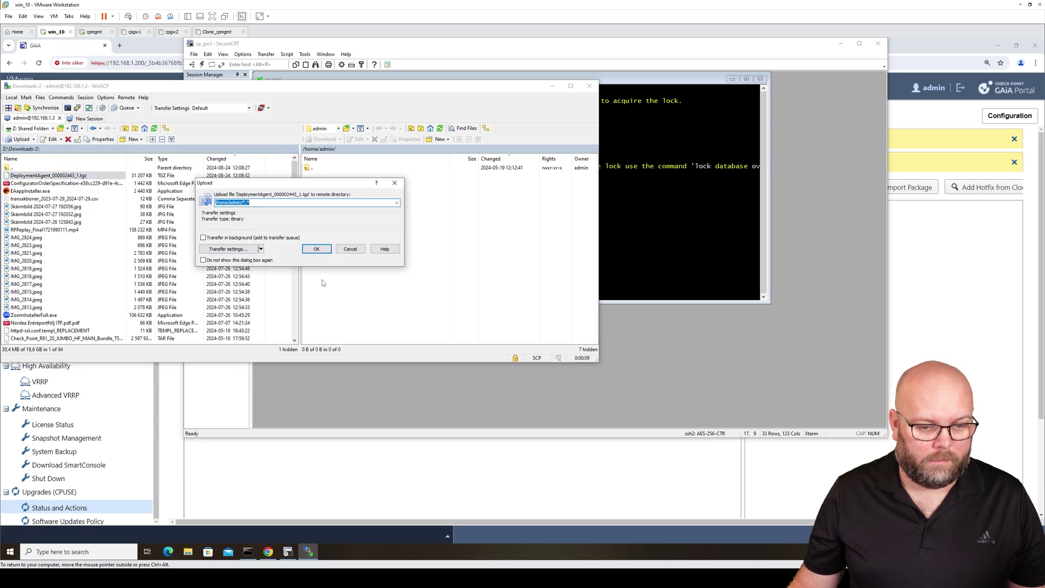
click(316, 249)
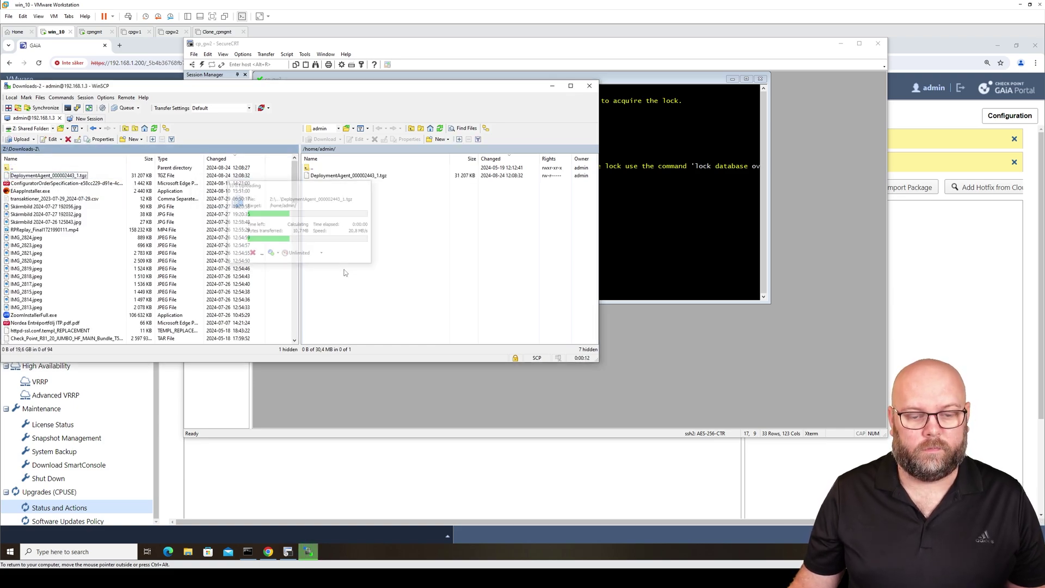
click(670, 251)
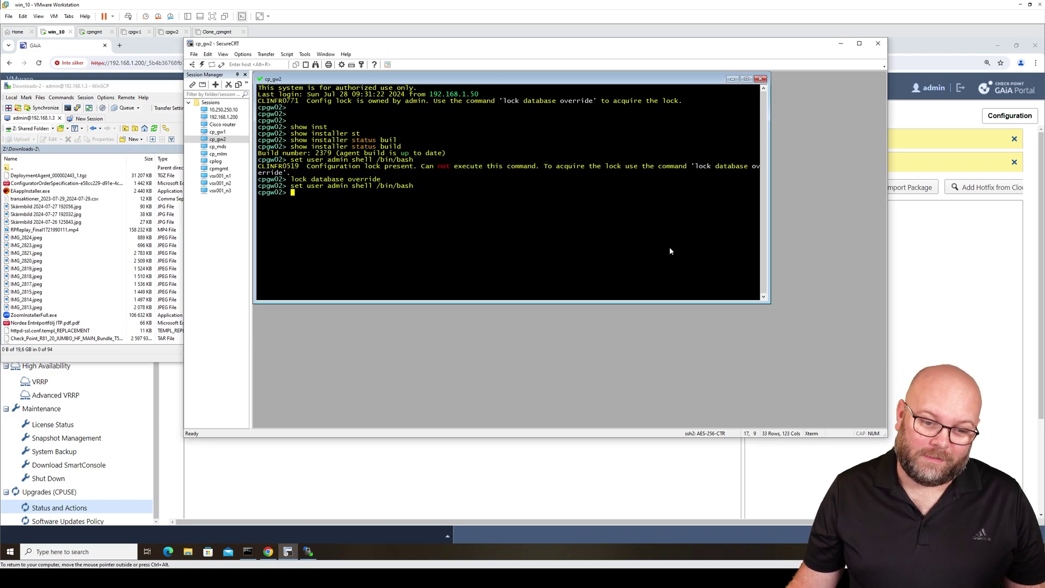
Close the WinSCP file transfer session
click(167, 81)
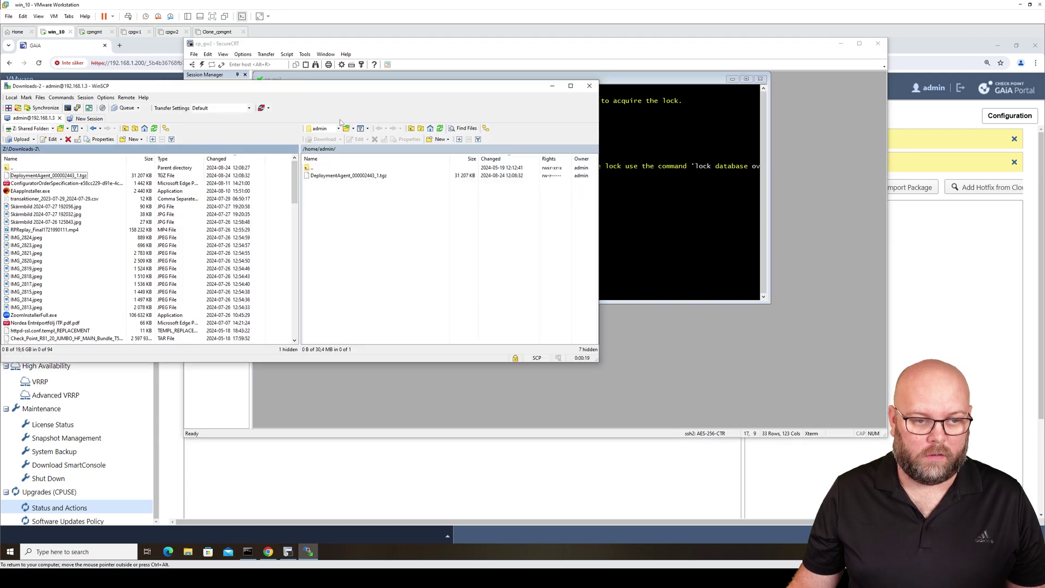
click(593, 86)
click(487, 221)
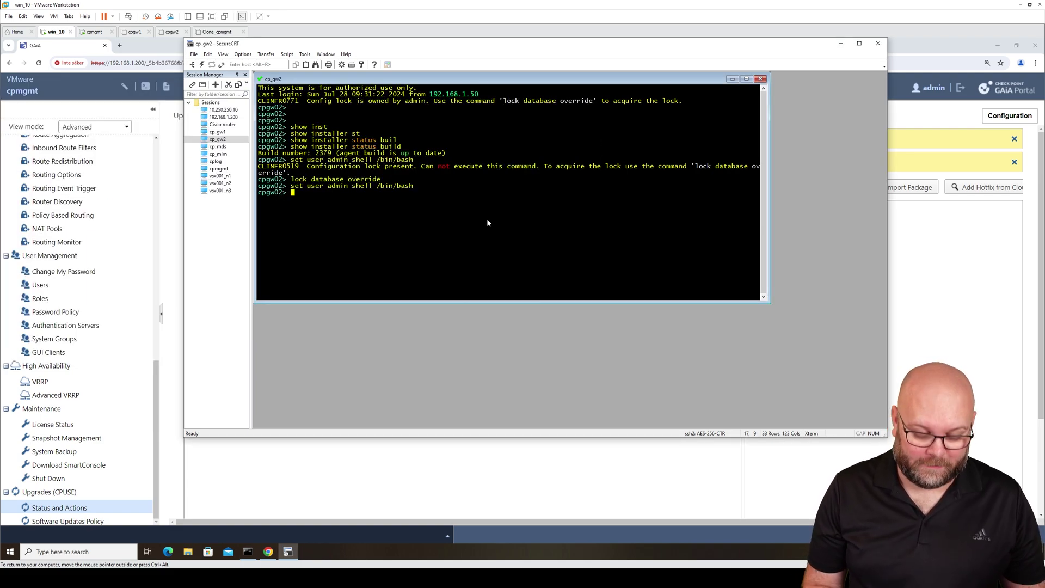
Enter expert mode and confirm DeploymentAgent_000002443_1.tgz is in /home/admin with ls and pwd
text(expert)
key(Return)
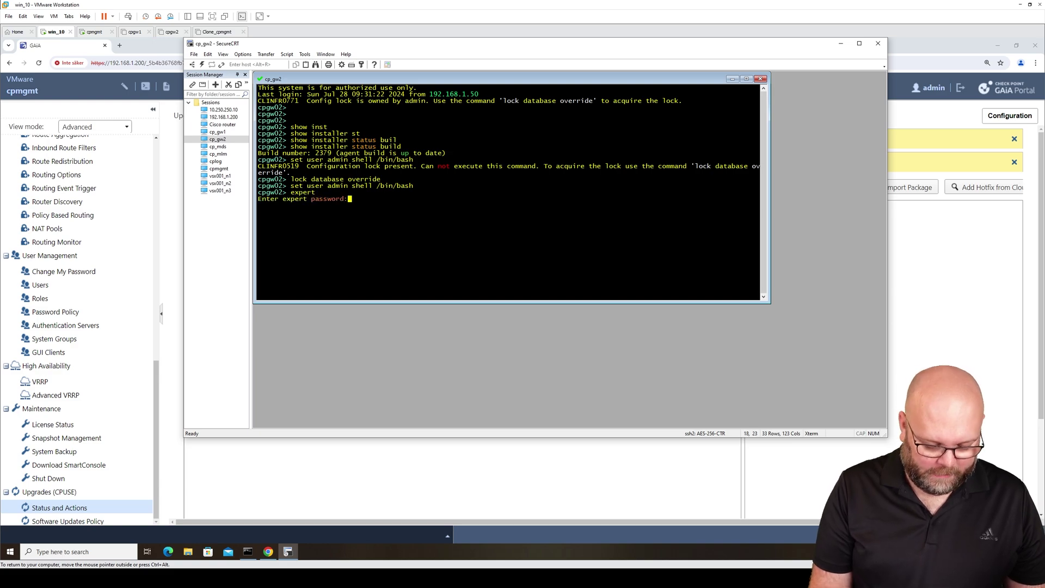
key(Return)
key(Return)
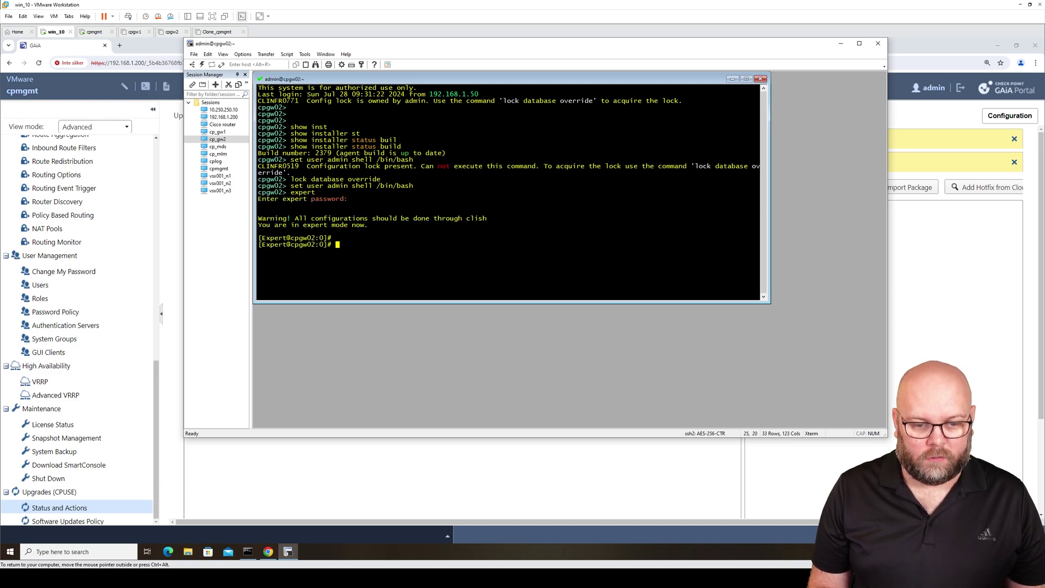
key(Return)
key(Return)
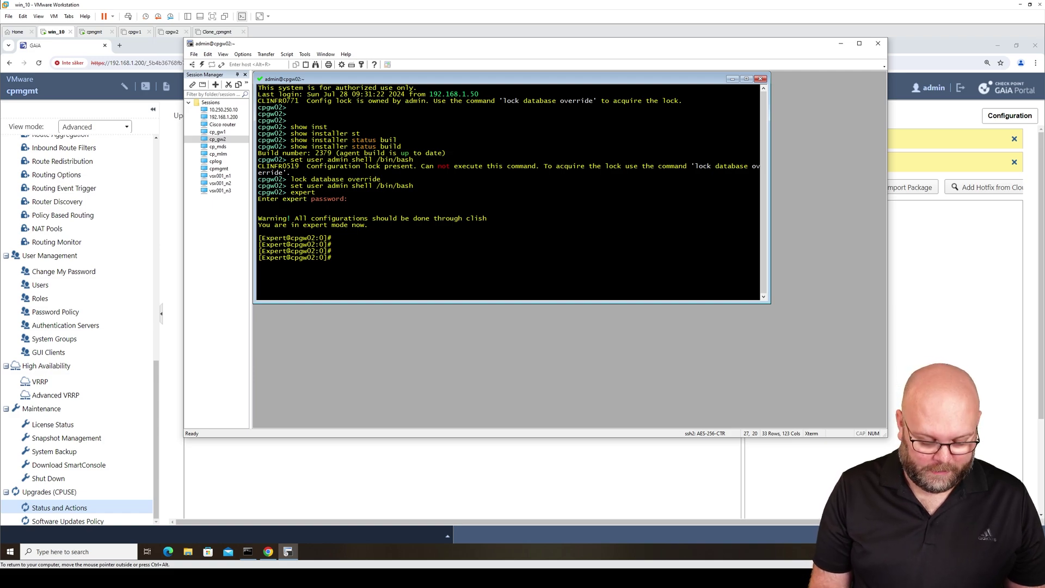
text(ls)
key(Return)
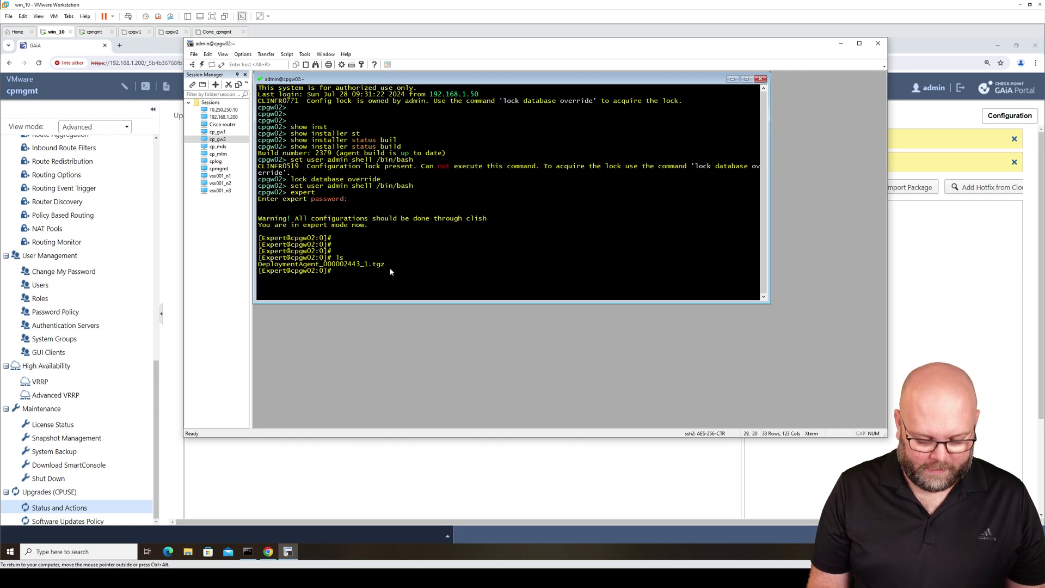
text(pwd)
key(Return)
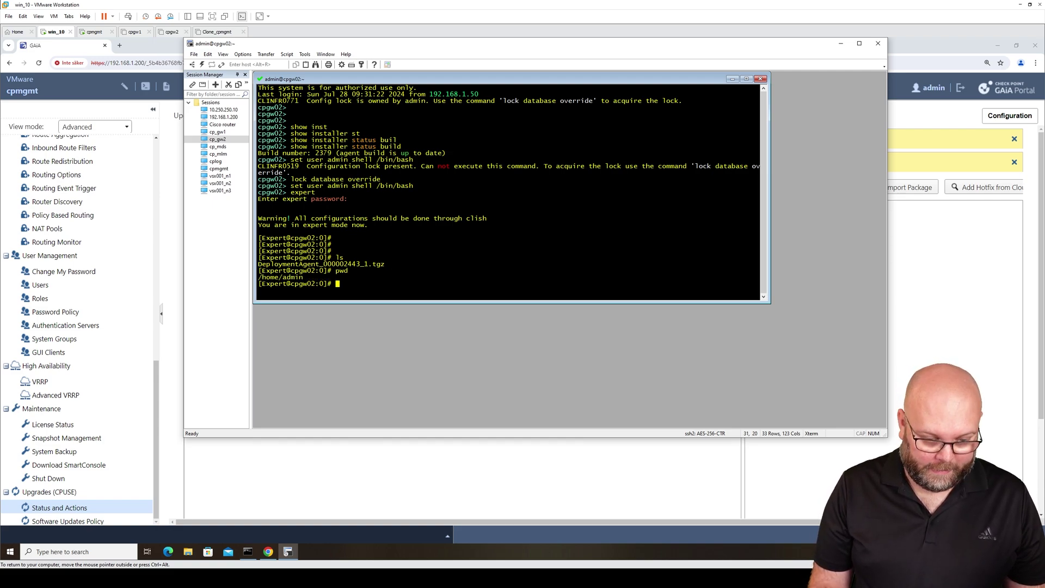
Exit expert mode back to the clish prompt and start the installer command
text(exit)
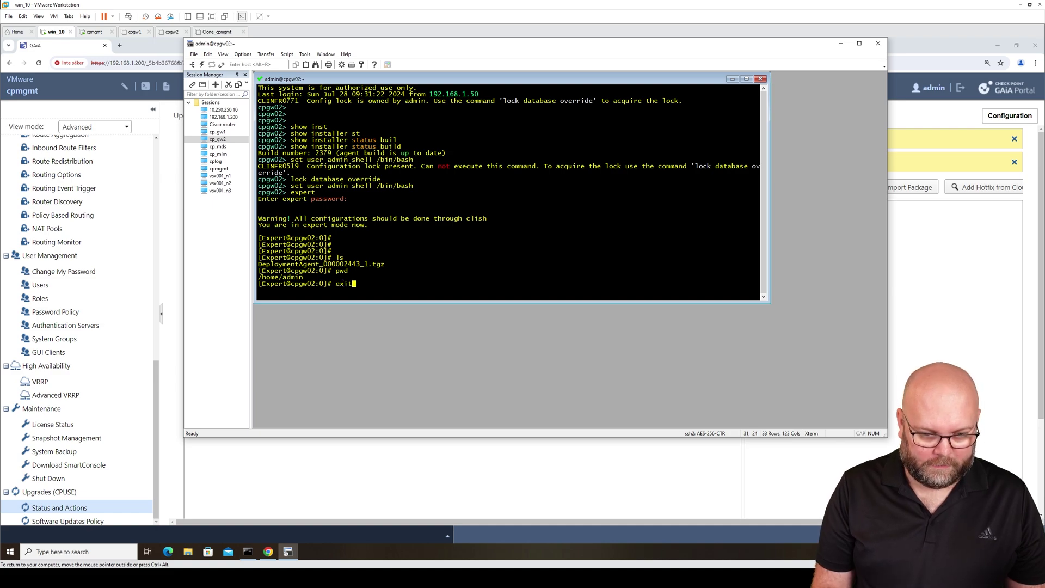
key(Return)
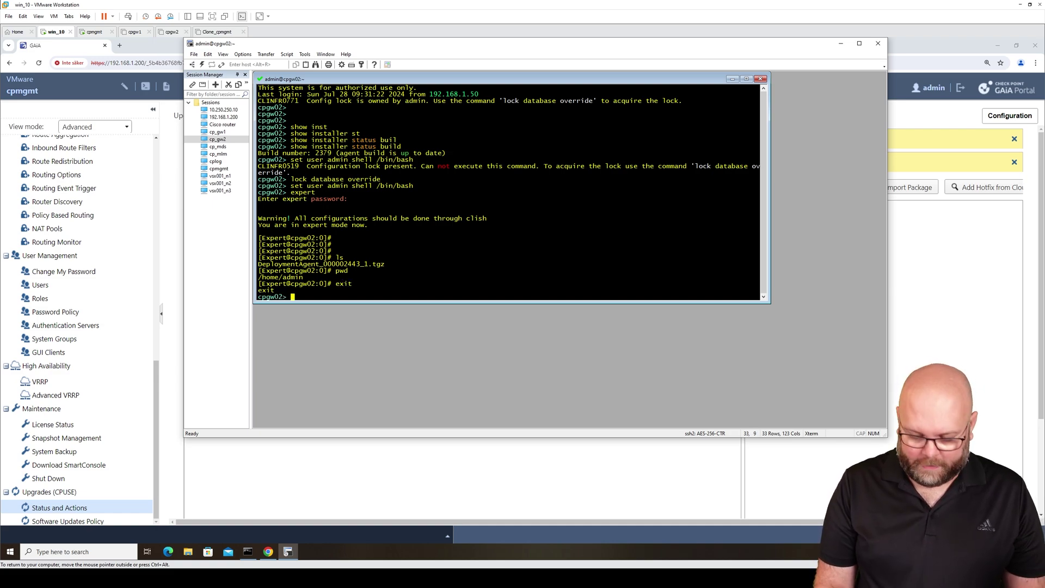
text(ins)
key(Tab)
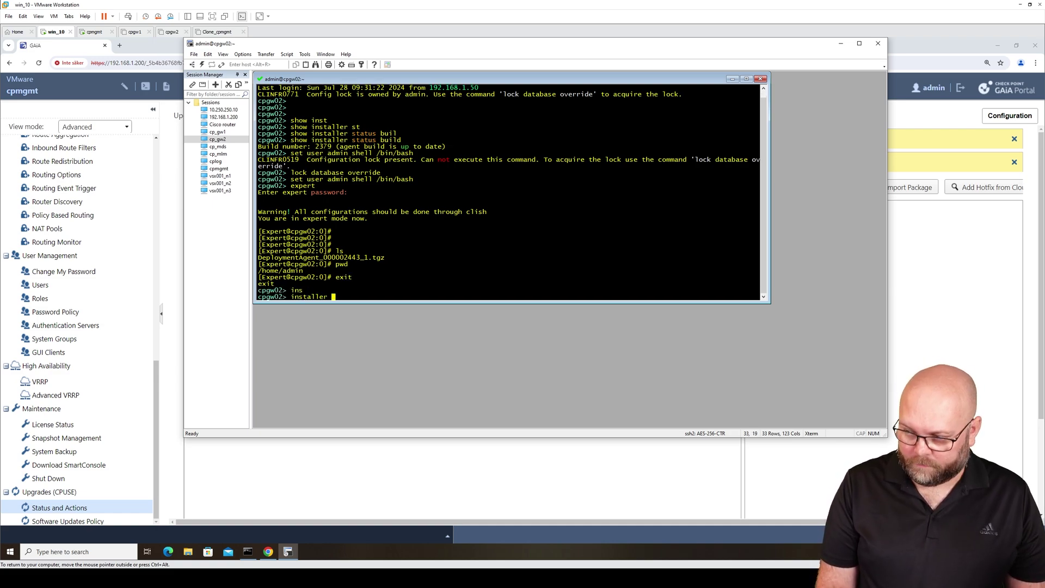
Run 'installer agent install /home/admin/DeploymentAgent_000002443_1.tgz', pasting the file name from the listing
text(age)
key(Tab)
text(in)
key(Tab)
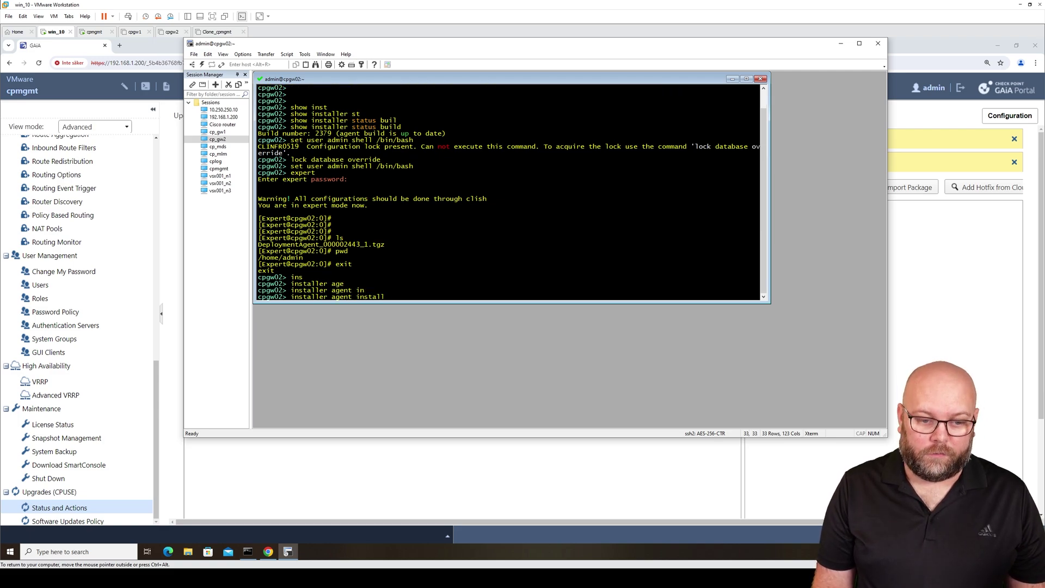
text(/home/)
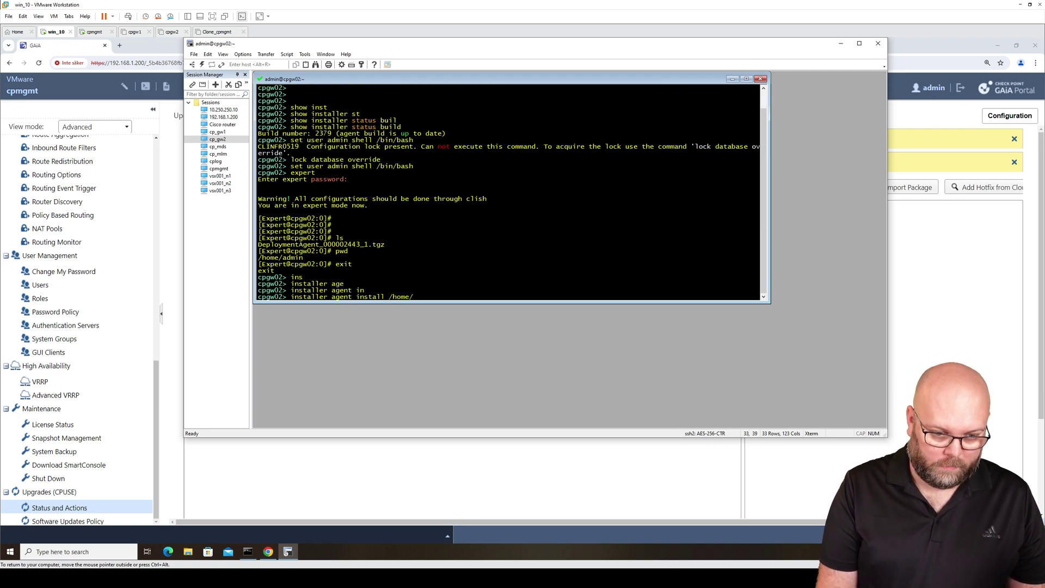
text(admin/)
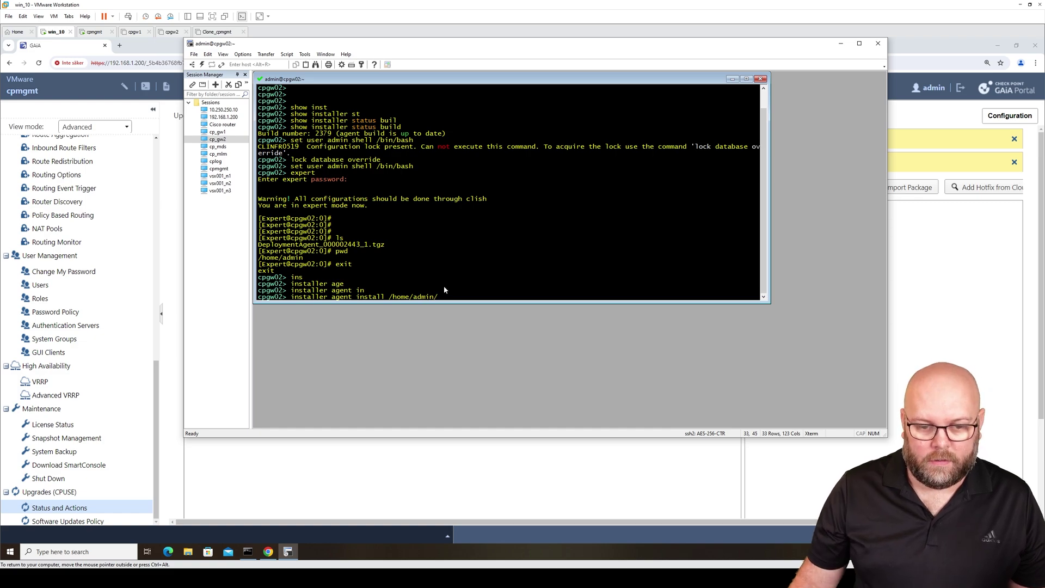
drag(385, 244, 260, 247)
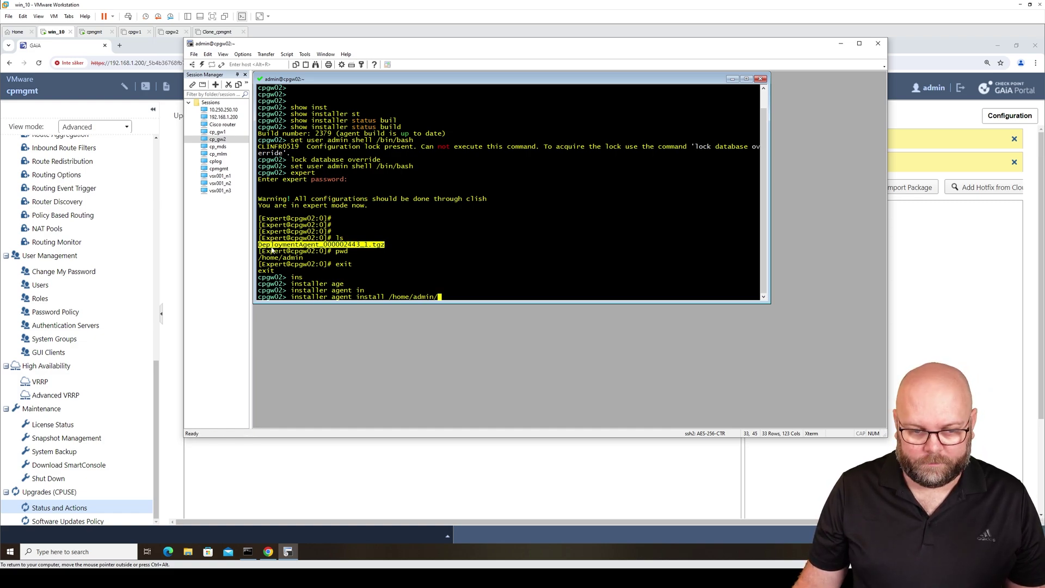
right_click(265, 246)
click(320, 268)
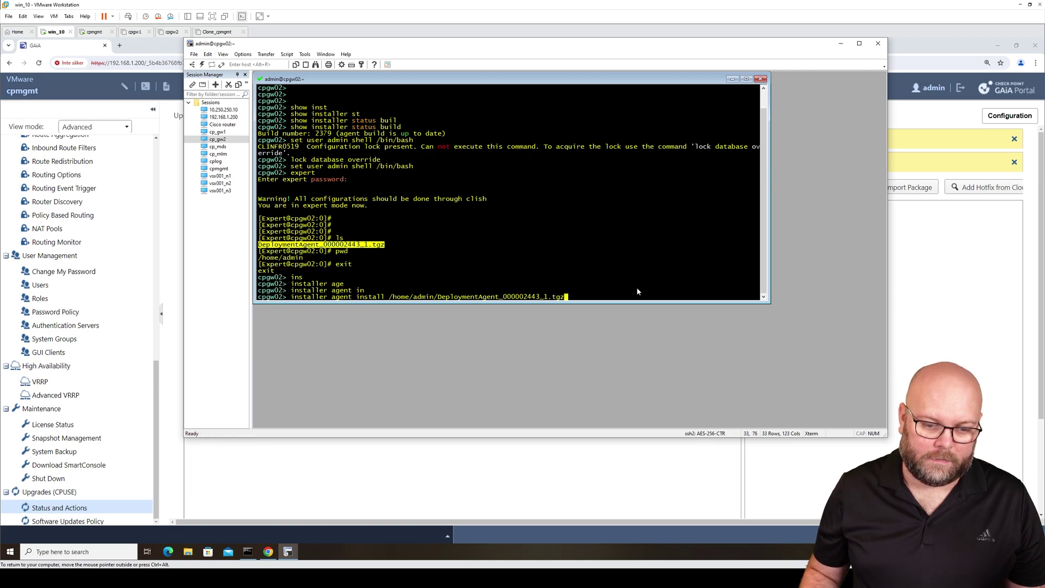
key(Return)
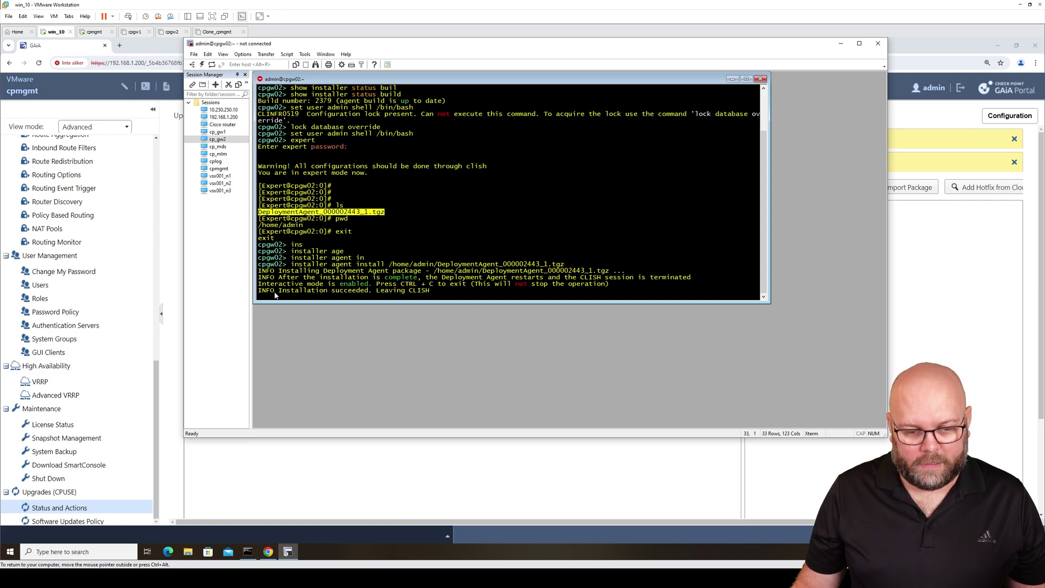
Reconnect to cpgw02, log in as admin and switch into clish
click(450, 296)
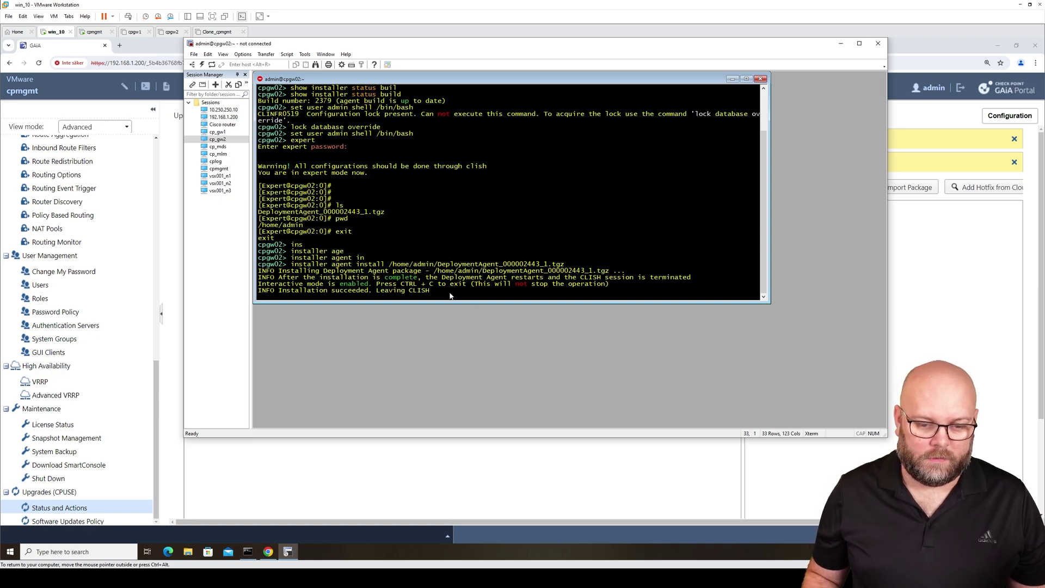
key(Return)
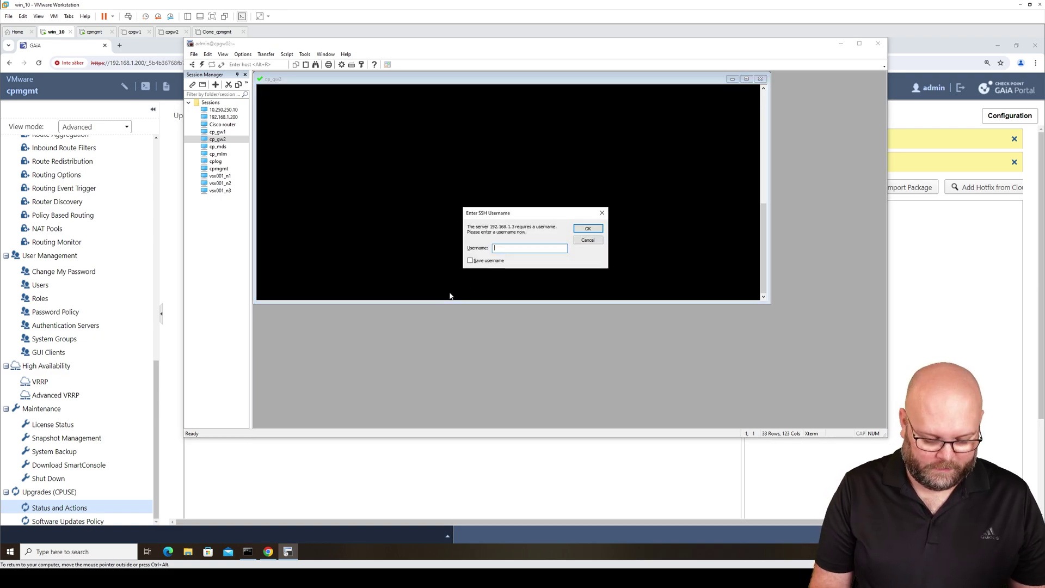
text(admin)
key(Return)
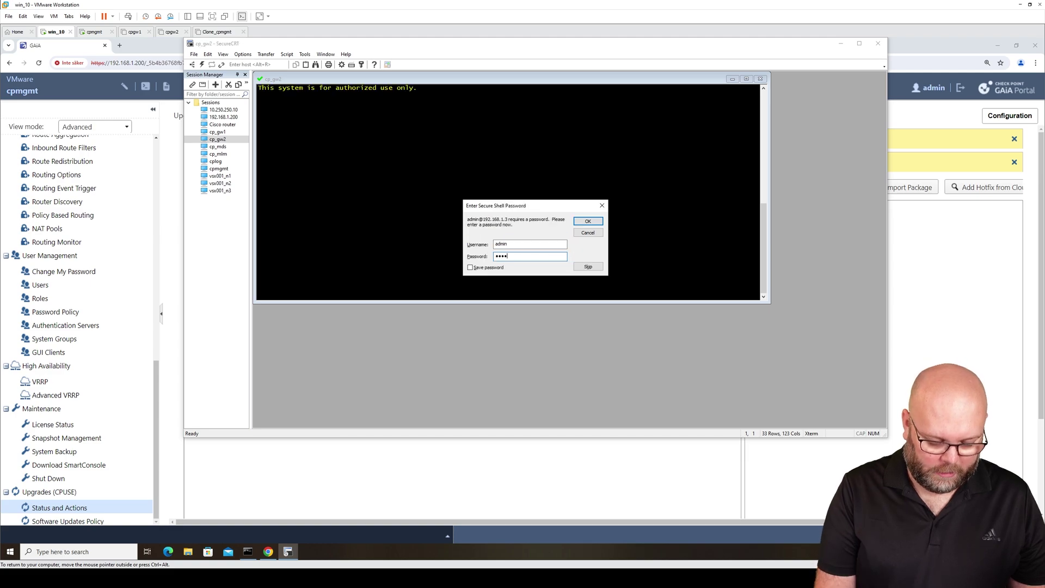
key(Return)
key(Return)
key(Return)
key(Return)
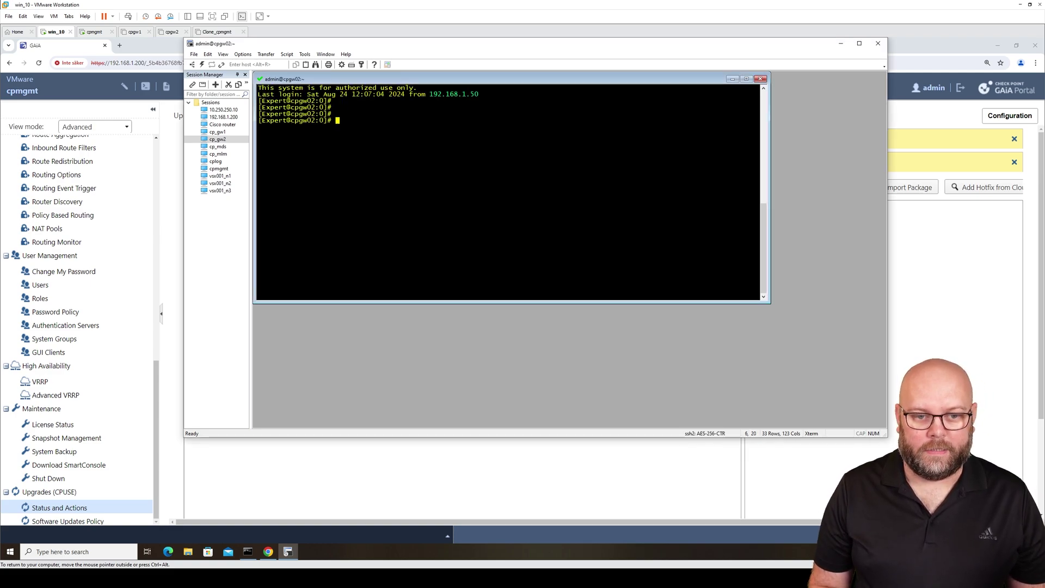
text(clish)
key(Return)
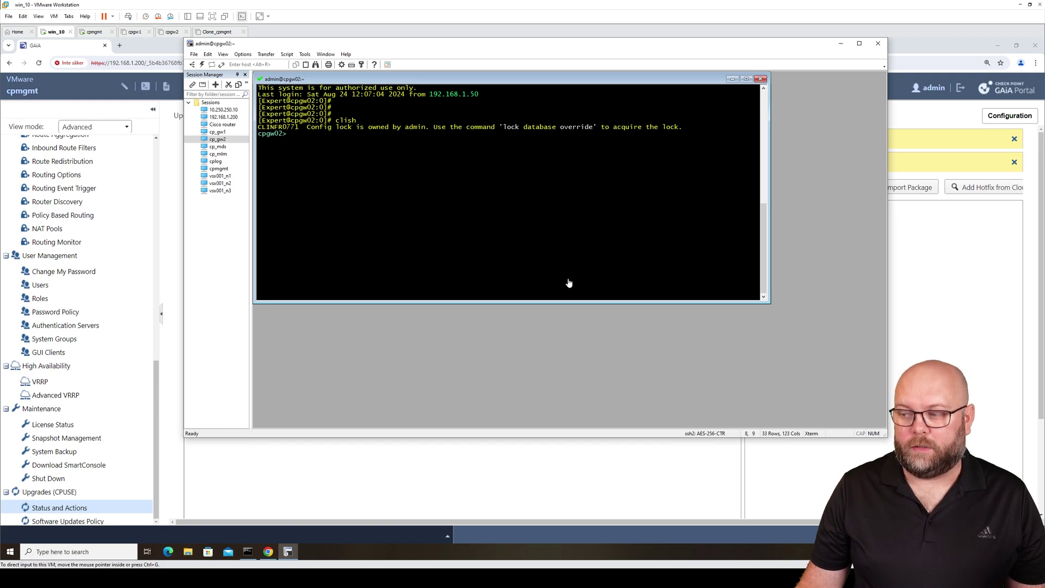
Run 'show installer status build' to confirm the agent now reports build 2443
click(485, 217)
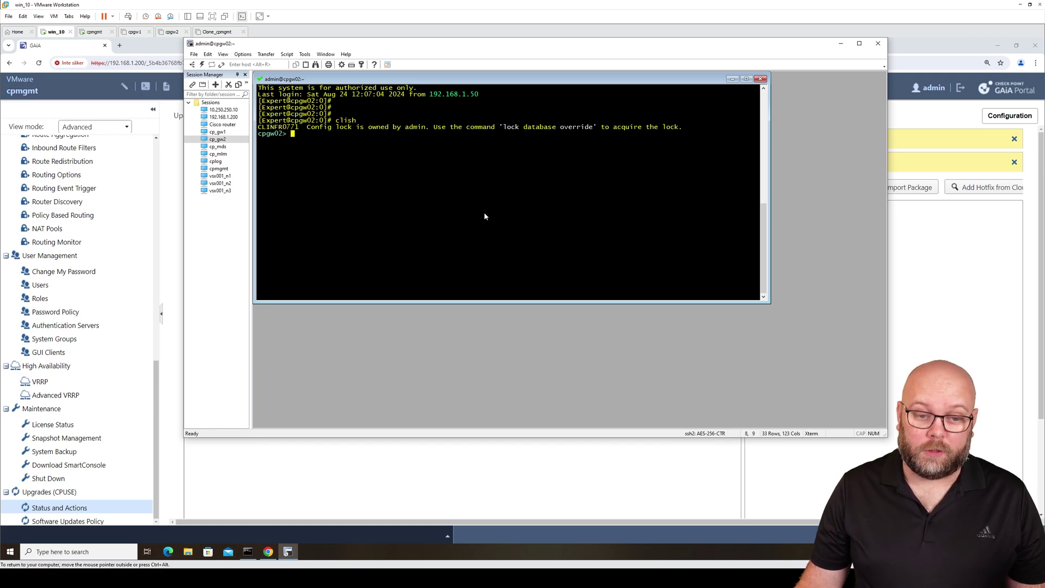
text(show)
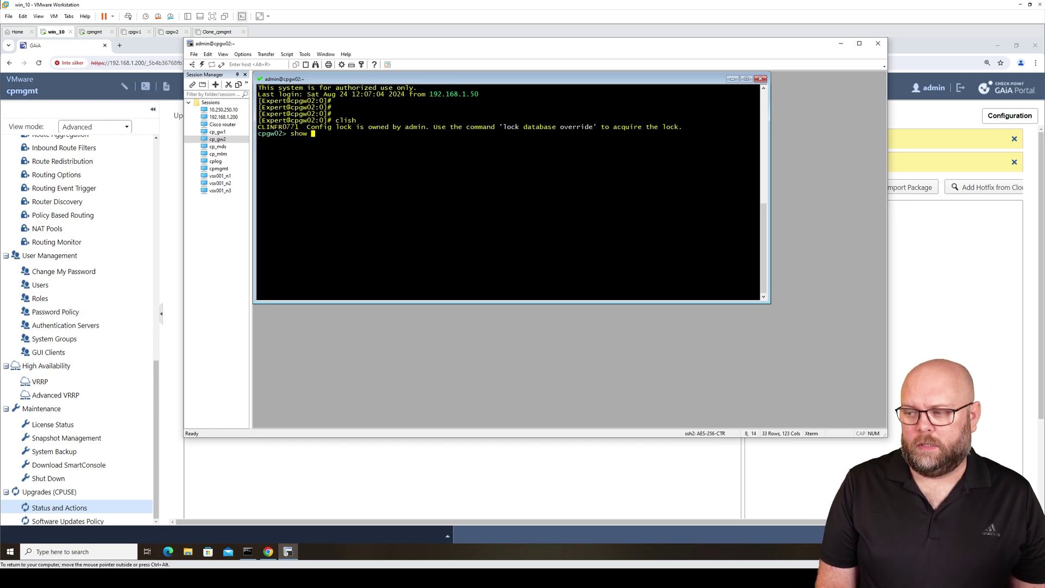
text( ins)
key(Tab)
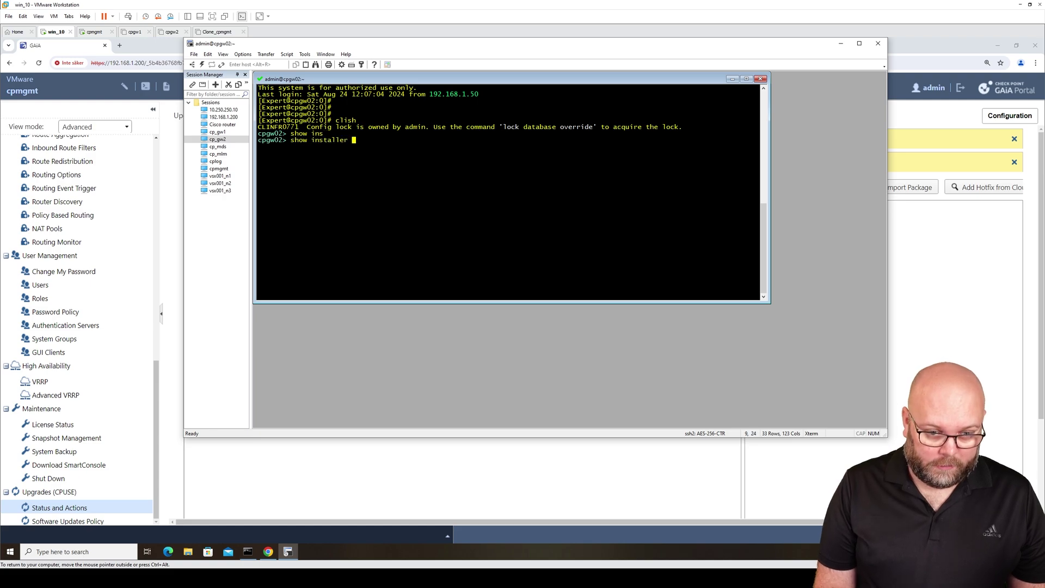
text(st)
key(Tab)
text(bui)
key(Tab)
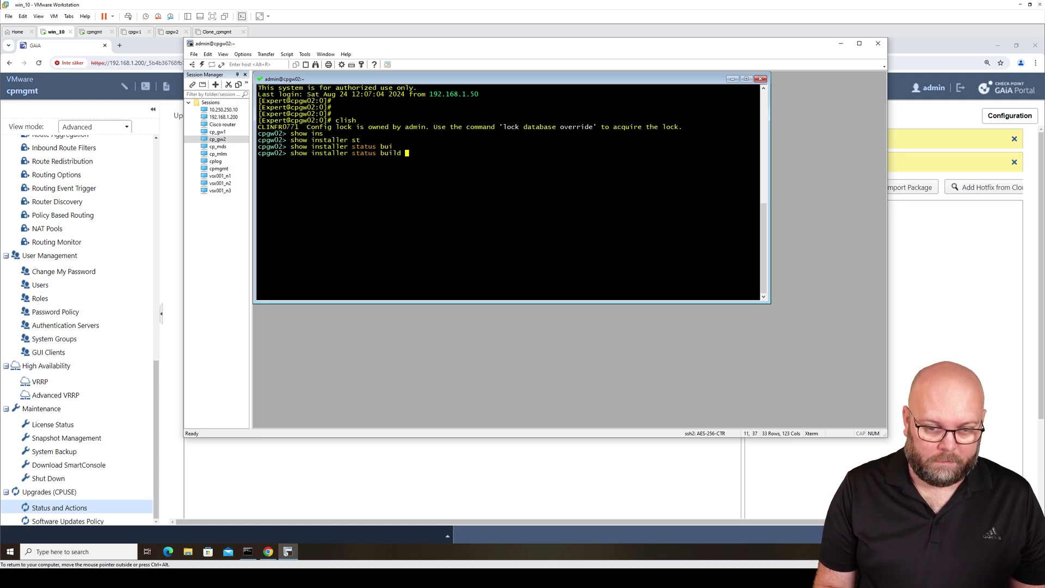
key(Return)
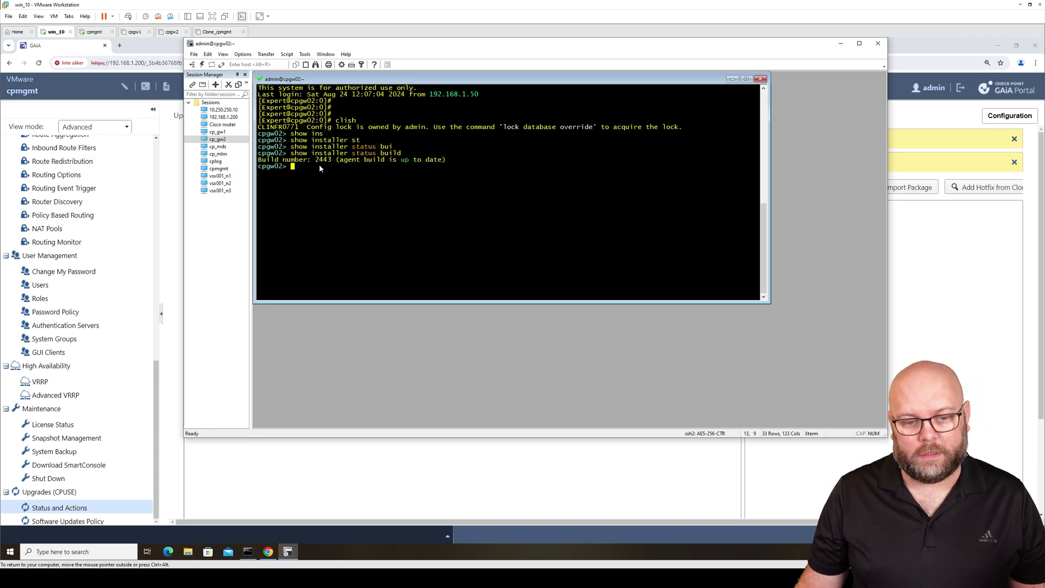